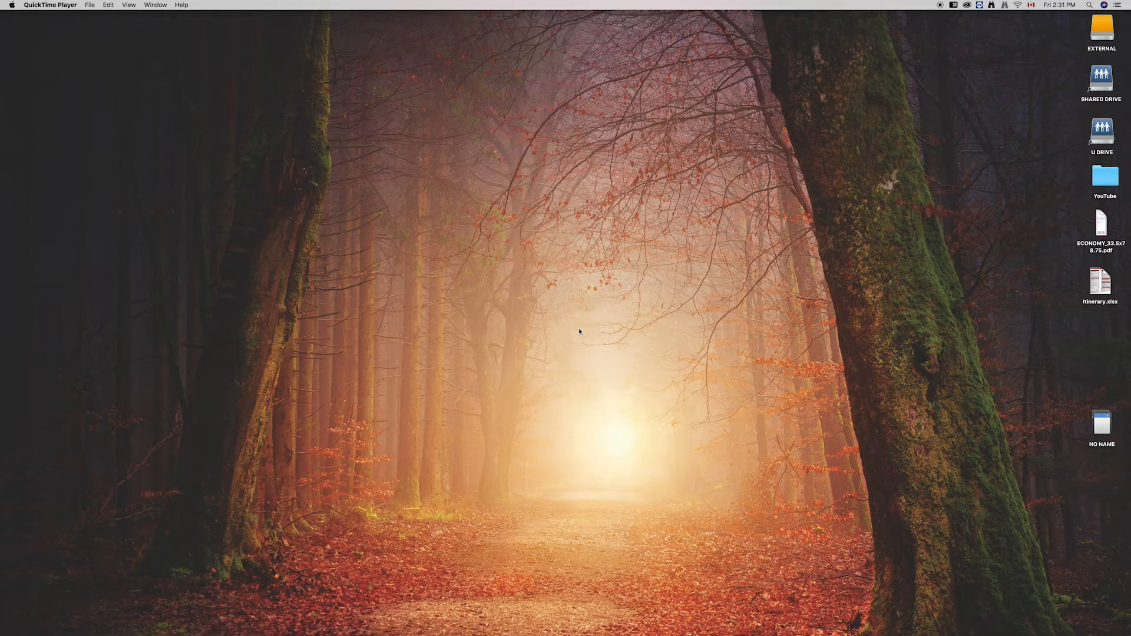
# - Open ECONOMY_33.5x78.75.pdf from the desktop in Adobe Illustrator CC 2018
pyautogui.rightClick(1099, 236)
pyautogui.moveTo(1077, 245)
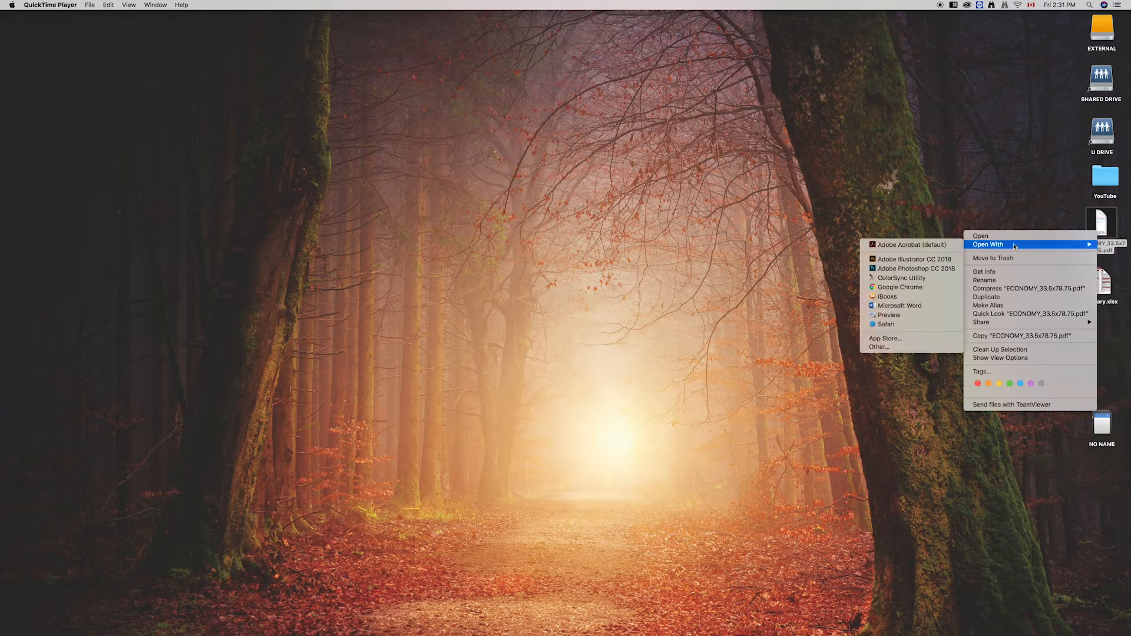
pyautogui.click(889, 260)
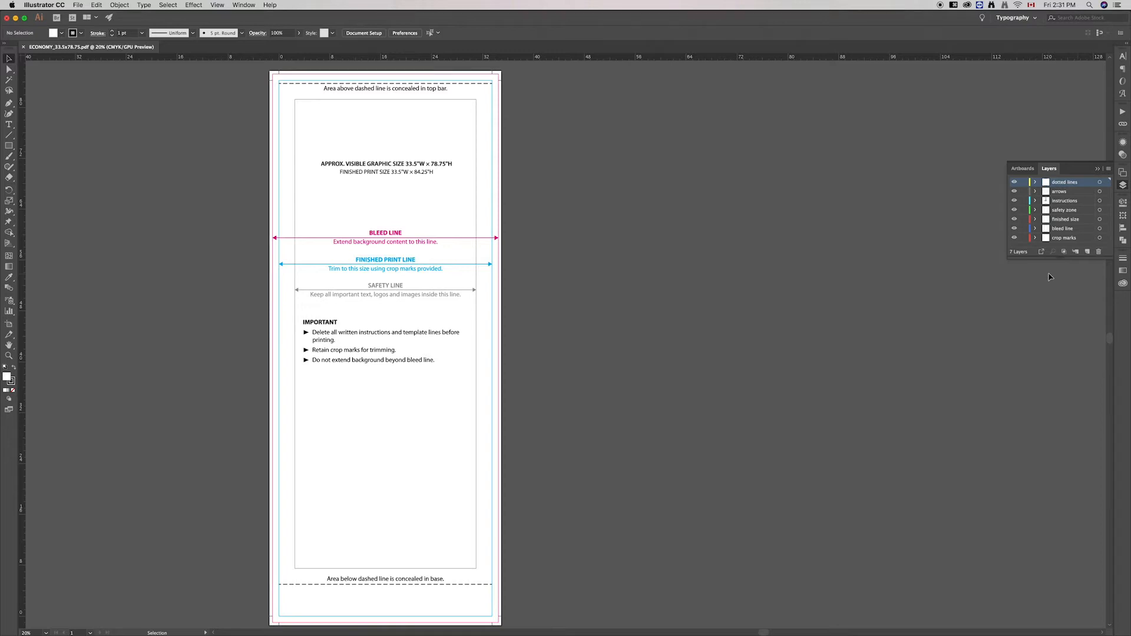
# - Create a new layer above all the others and name it TEMPLATE
pyautogui.click(1088, 253)
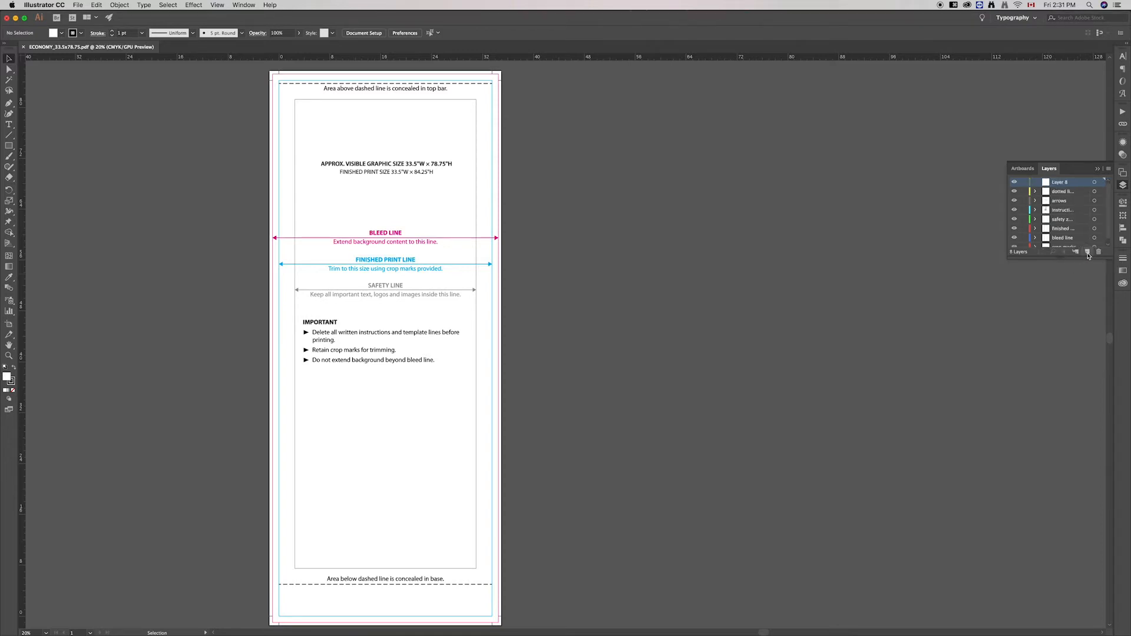
pyautogui.doubleClick(1063, 183)
pyautogui.write('TEMPLATE')
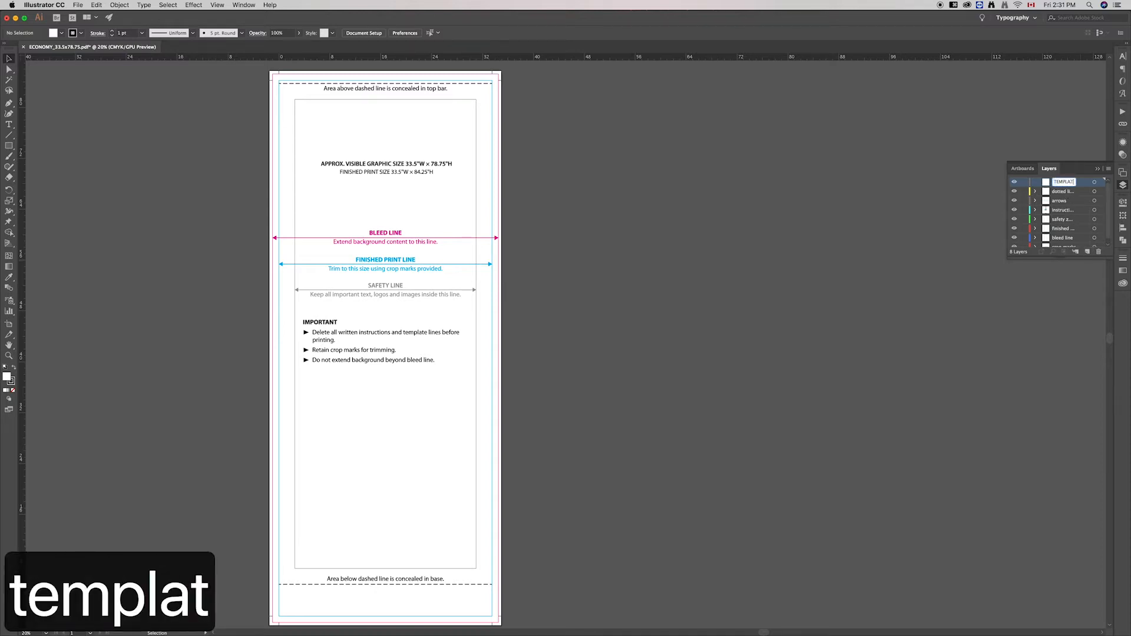
pyautogui.press('Return')
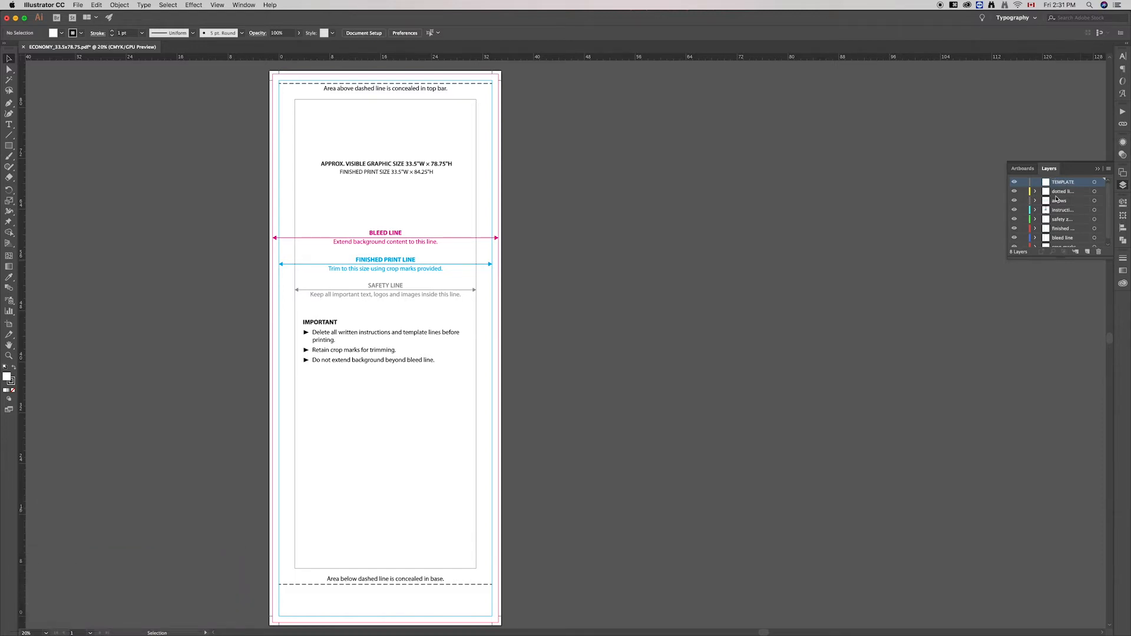
# - Move all layers from dotted lines through bleed line into the TEMPLATE layer, leaving crop marks outside it, and collapse TEMPLATE
pyautogui.click(1055, 192)
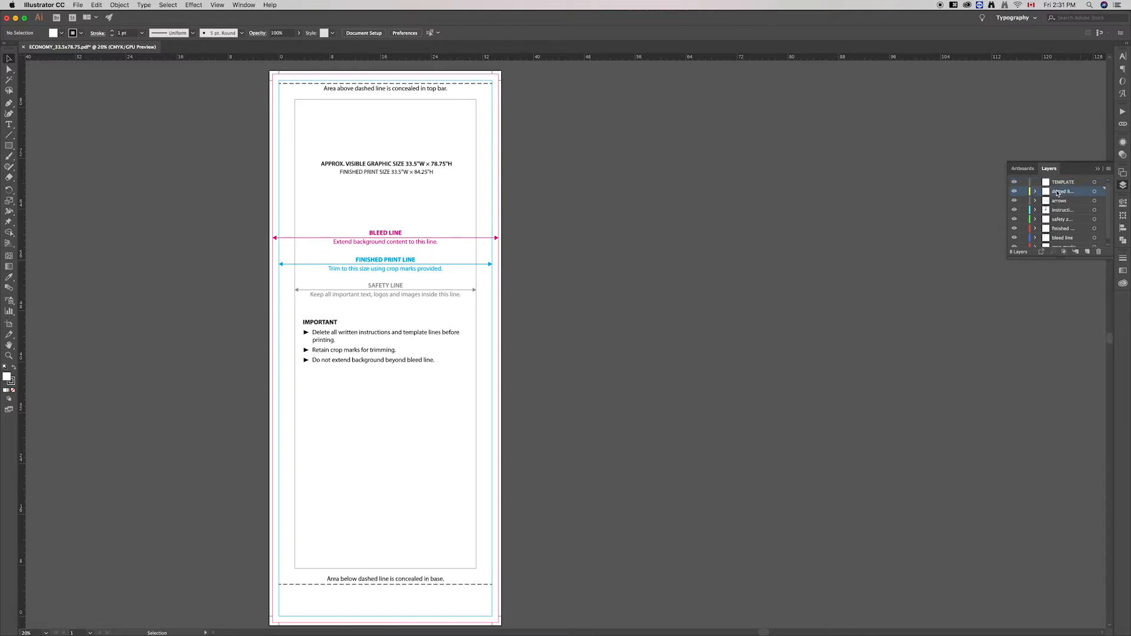
pyautogui.scroll(-1, 1058, 212)
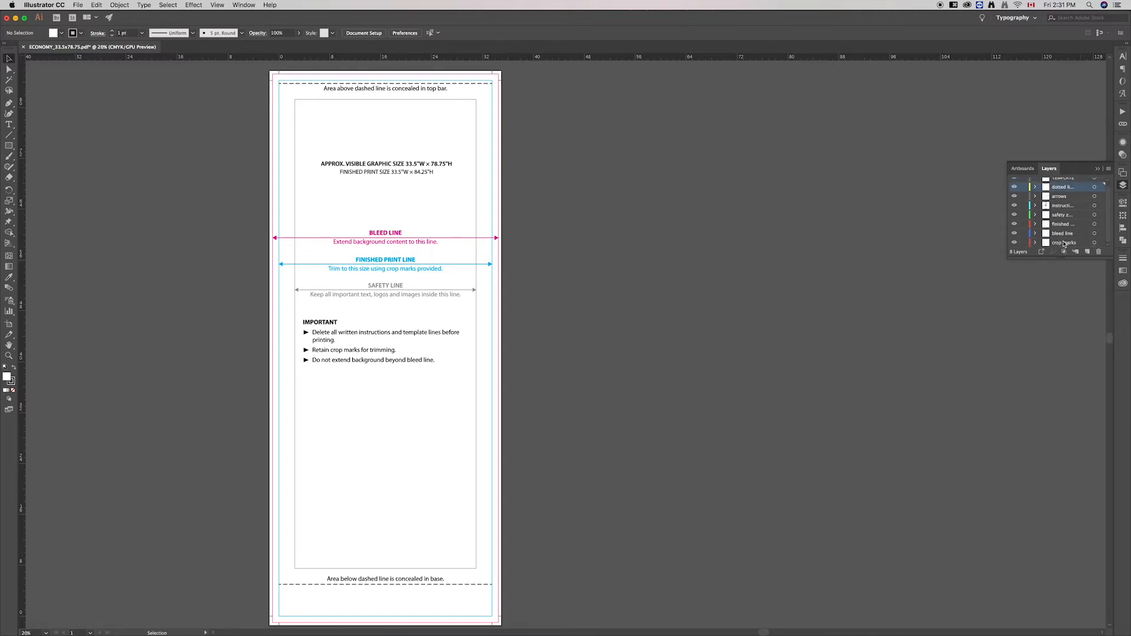
pyautogui.keyDown('shift'); pyautogui.click(1064, 238); pyautogui.keyUp('shift')
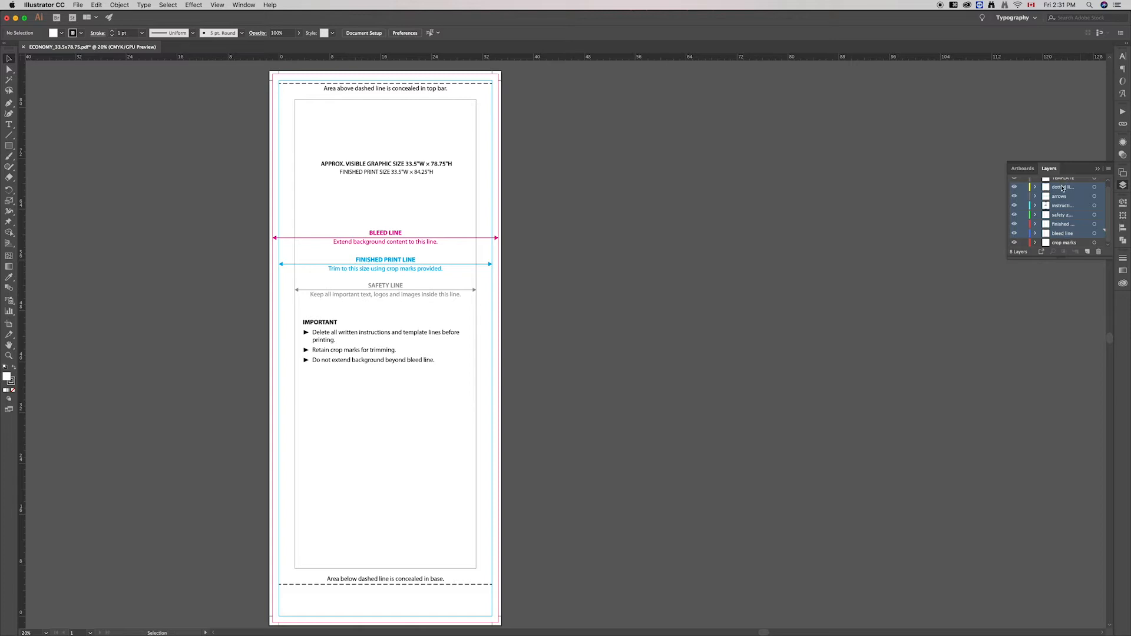
pyautogui.scroll(1, 1061, 201)
pyautogui.keyDown('shift'); pyautogui.click(1061, 182); pyautogui.keyUp('shift')
pyautogui.press('Delete')
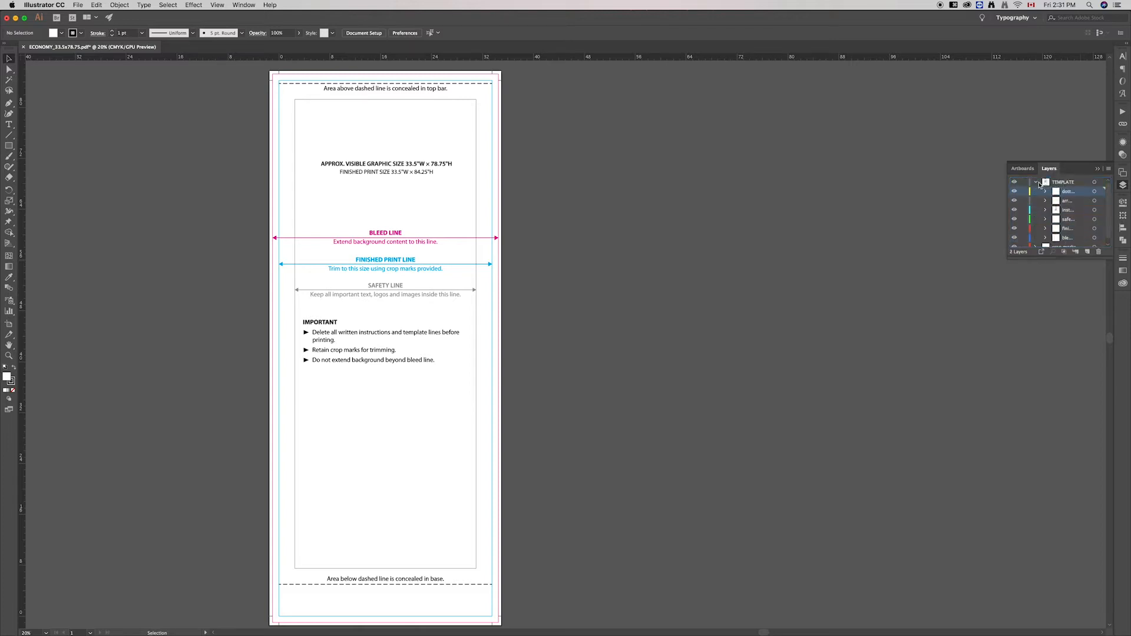
pyautogui.click(1038, 185)
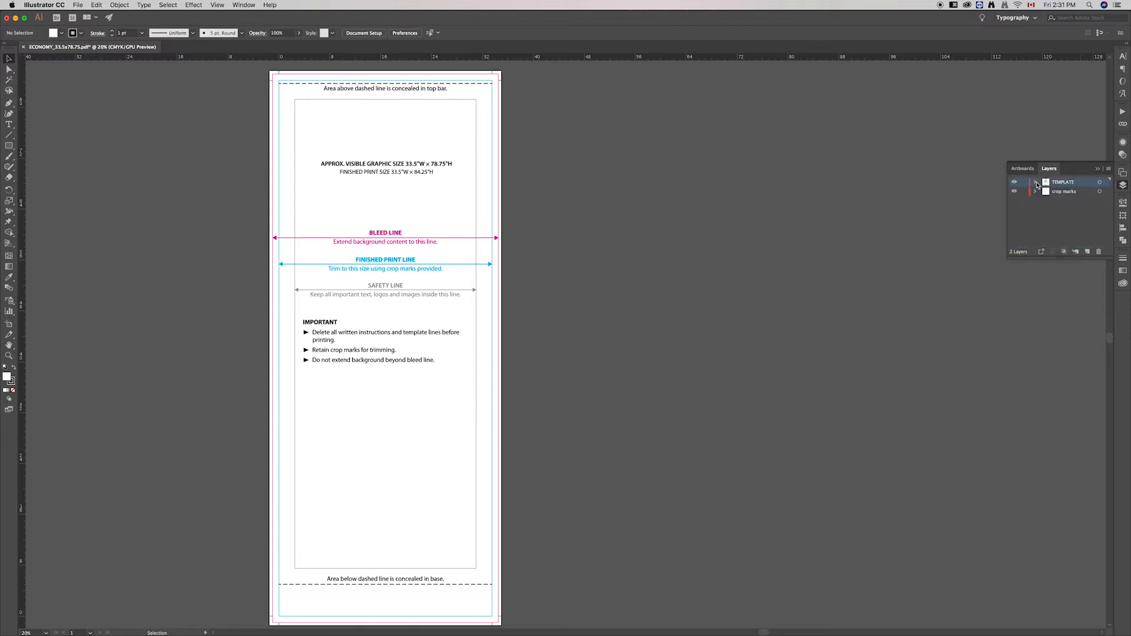
# - Create a new layer between TEMPLATE and crop marks and name it GRAPHIC
pyautogui.click(1088, 252)
pyautogui.moveTo(1063, 183); pyautogui.dragTo(1064, 196)
pyautogui.doubleClick(1063, 192)
pyautogui.write('G')
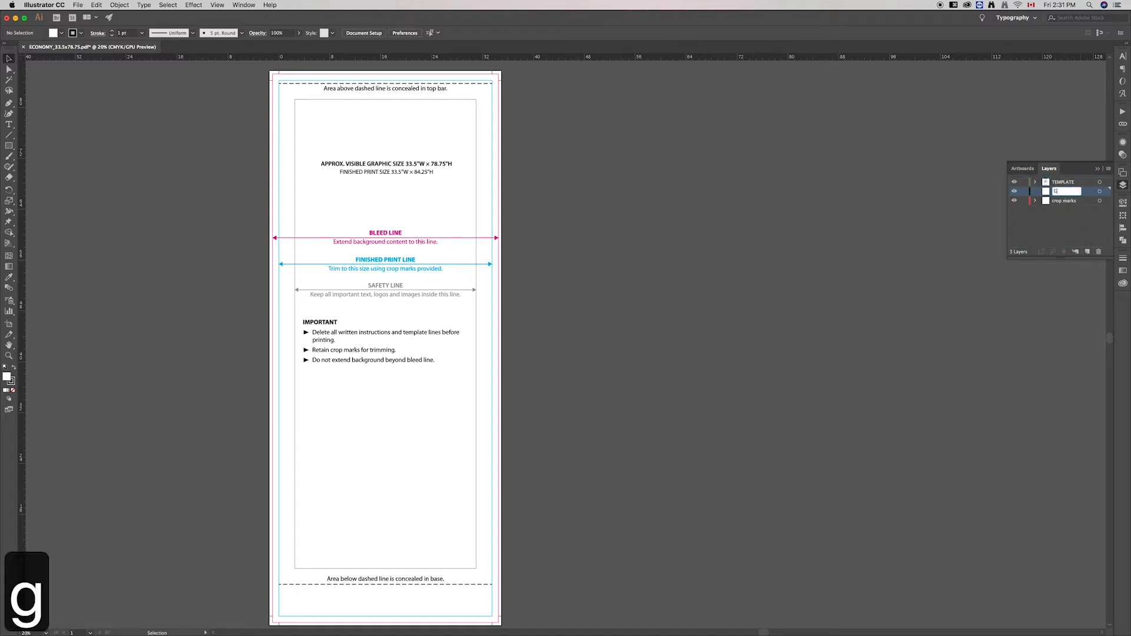
pyautogui.write('RAPHIC')
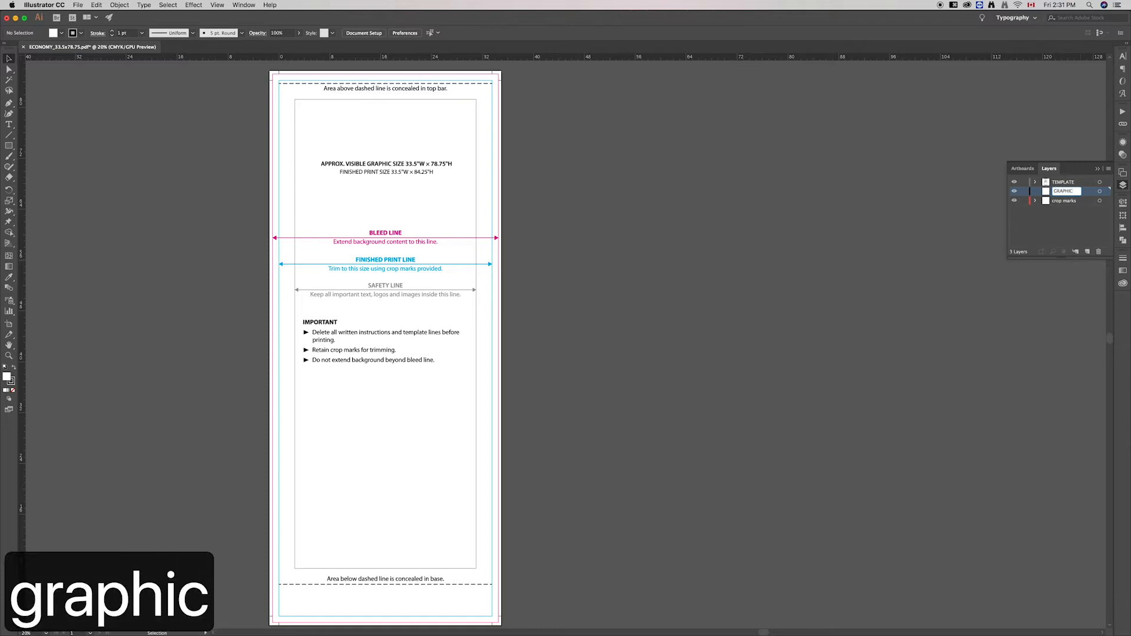
pyautogui.press('Return')
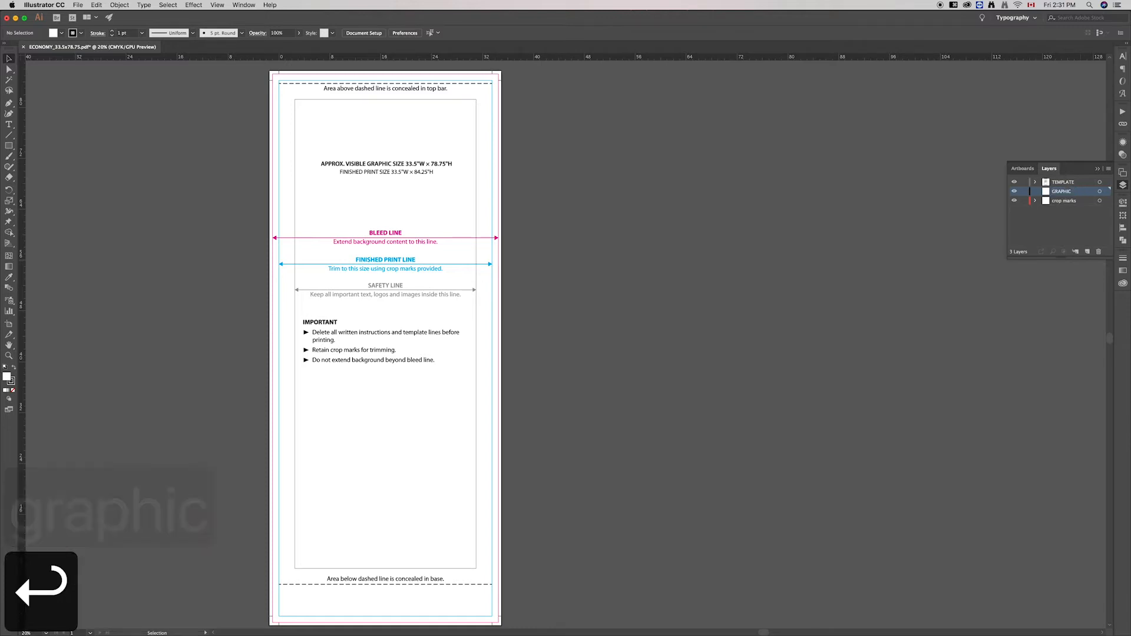
pyautogui.click(1082, 217)
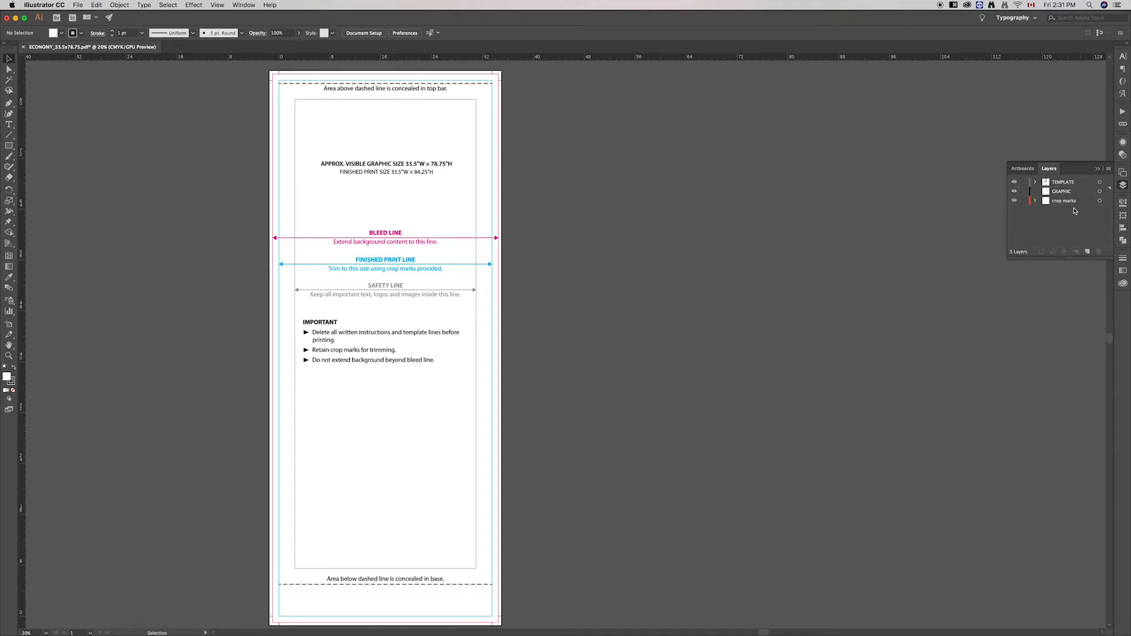
# - Lock the TEMPLATE and crop marks layers, and hide TEMPLATE's dotted lines, arrows and instructions sublayers
pyautogui.click(1023, 183)
pyautogui.click(1024, 201)
pyautogui.click(1035, 182)
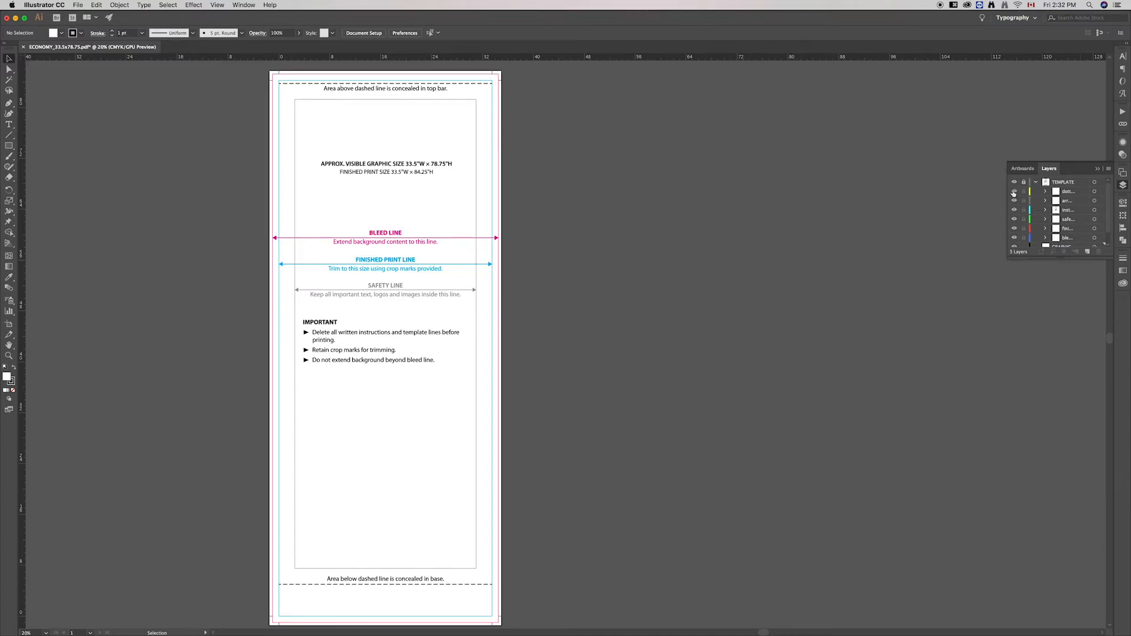
pyautogui.click(1014, 191)
pyautogui.click(1015, 201)
pyautogui.click(1014, 209)
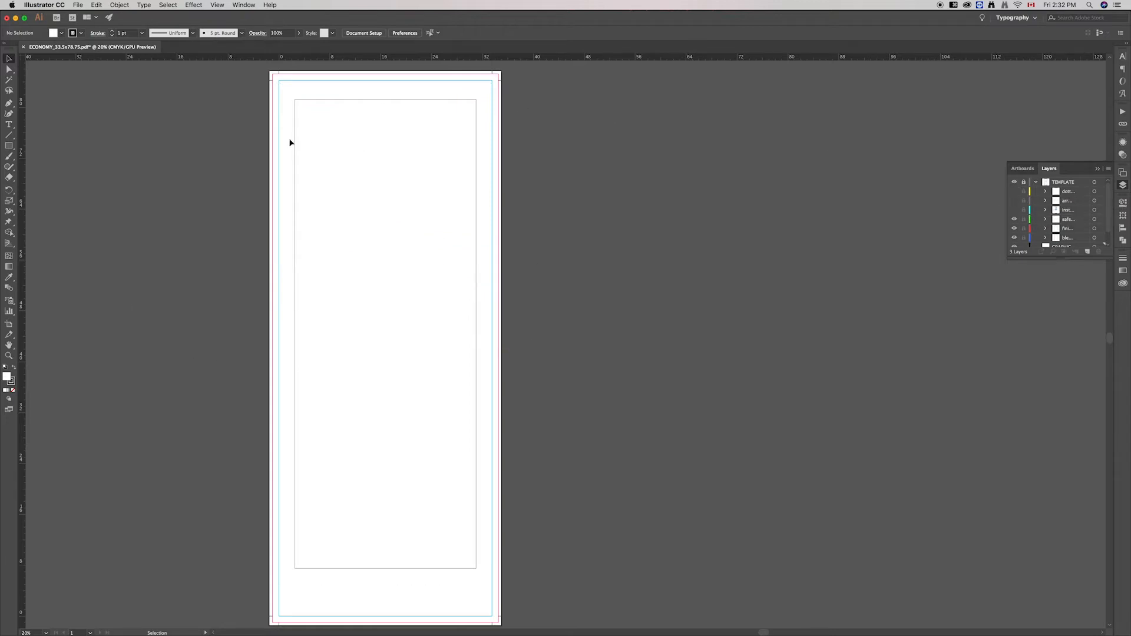
pyautogui.click(1098, 169)
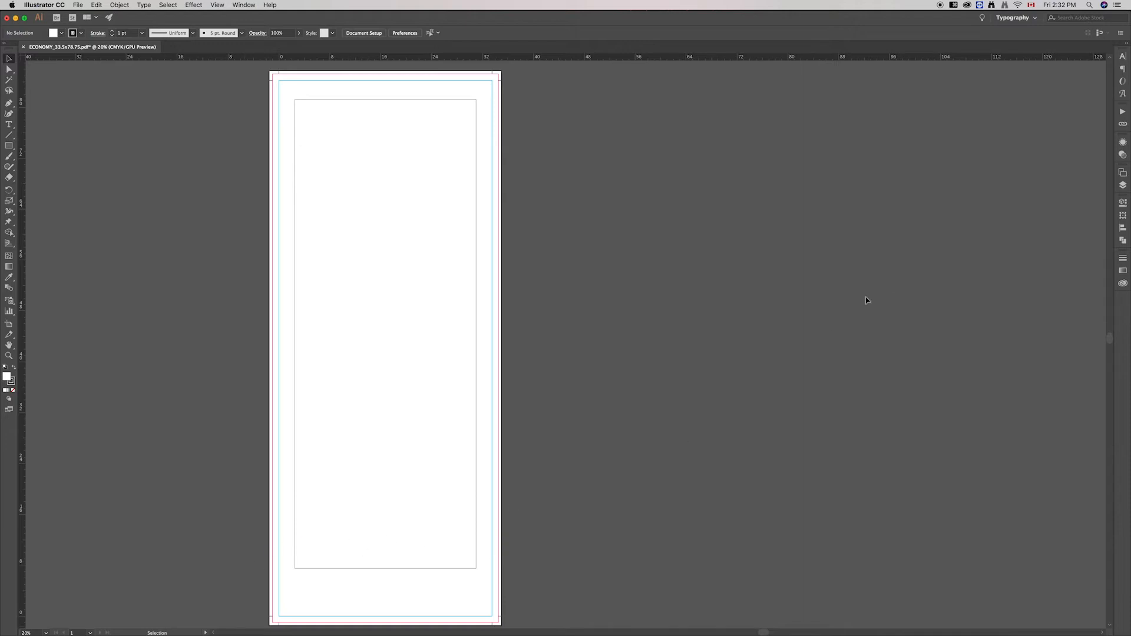
# - Place the Wide Format Academy logo on the GRAPHIC layer near the top of the banner, inside the safety line
pyautogui.click(1123, 185)
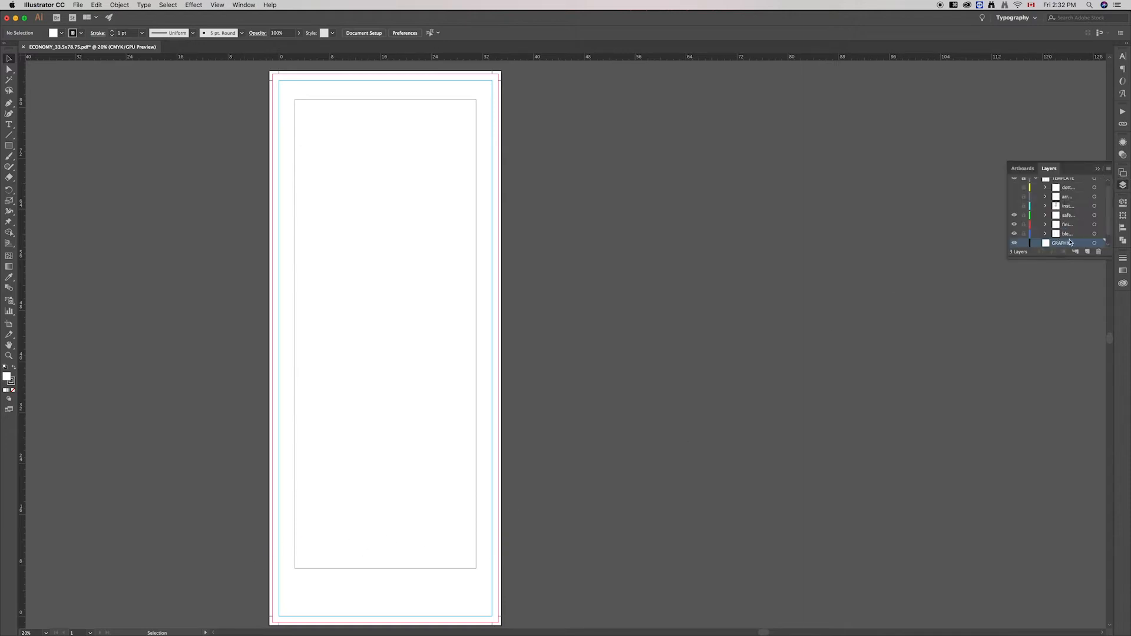
pyautogui.click(1098, 168)
pyautogui.press('shift+super+p')
pyautogui.press('Return')
pyautogui.moveTo(335, 107); pyautogui.dragTo(471, 231)
pyautogui.click(596, 218)
# - Place the three banner stand images side by side across the lower half of the banner
pyautogui.press('shift+super+p')
pyautogui.doubleClick(550, 139)
pyautogui.moveTo(295, 345); pyautogui.dragTo(396, 542)
pyautogui.press('shift+super+p')
pyautogui.click(699, 141)
pyautogui.keyDown('super'); pyautogui.click(650, 142); pyautogui.keyUp('super')
pyautogui.click(704, 346)
pyautogui.moveTo(356, 346); pyautogui.dragTo(452, 557)
pyautogui.moveTo(434, 334); pyautogui.dragTo(566, 548)
# - Arrange the banner stand images in an overlapping, descending row within the safety line and nudge them slightly left
pyautogui.moveTo(498, 466); pyautogui.dragTo(447, 490)
pyautogui.moveTo(383, 377); pyautogui.dragTo(330, 358)
pyautogui.click(470, 346)
pyautogui.moveTo(320, 309); pyautogui.dragTo(417, 355)
pyautogui.press('Left')
pyautogui.press('Left')
pyautogui.press('Left')
pyautogui.press('Left')
pyautogui.click(579, 429)
# - Place BURST.ai as a large burst overlapping the banner's upper-left corner
pyautogui.press('super+shift+p')
pyautogui.press('Return')
pyautogui.click(263, 79)
pyautogui.moveTo(322, 138); pyautogui.dragTo(294, 75)
pyautogui.moveTo(294, 75); pyautogui.dragTo(515, 274)
pyautogui.press('super+shift+a')
# - Add a large burst at the banner's lower-right corner and smaller bursts near the lower-left, middle-right and upper-right edges
pyautogui.moveTo(565, 343); pyautogui.dragTo(482, 258)
pyautogui.moveTo(466, 245); pyautogui.dragTo(307, 547)
pyautogui.moveTo(468, 252); pyautogui.dragTo(481, 98)
pyautogui.moveTo(494, 113); pyautogui.dragTo(482, 105)
pyautogui.click(637, 263)
# - Add a text area beside the banner reading "WIDE FORMAT INDUSTRY TIPS & TRICKS" in Acumin Pro ExtraCondensed, 72 pt
pyautogui.press('t')
pyautogui.moveTo(499, 169); pyautogui.dragTo(917, 366)
pyautogui.click(379, 33)
pyautogui.click(429, 78)
pyautogui.click(455, 34)
pyautogui.click(465, 192)
pyautogui.write('wide format industry tips & tricks')
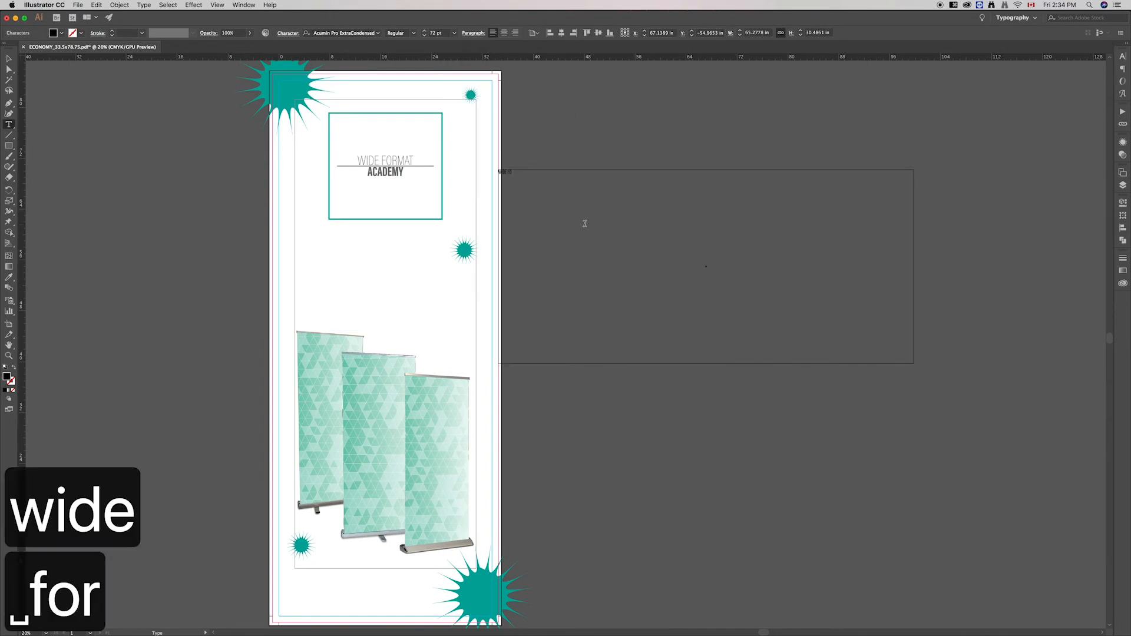
# - Move the tagline onto the banner and enlarge it to 175 pt
pyautogui.click(9, 59)
pyautogui.click(439, 33)
pyautogui.write('125')
pyautogui.press('Return')
pyautogui.moveTo(560, 174); pyautogui.dragTo(393, 282)
pyautogui.write('175')
pyautogui.press('Return')
# - Center-align the tagline above the banner stands and give it a grey fill
pyautogui.click(504, 33)
pyautogui.moveTo(517, 283); pyautogui.dragTo(363, 283)
pyautogui.click(62, 33)
pyautogui.click(56, 54)
pyautogui.click(144, 180)
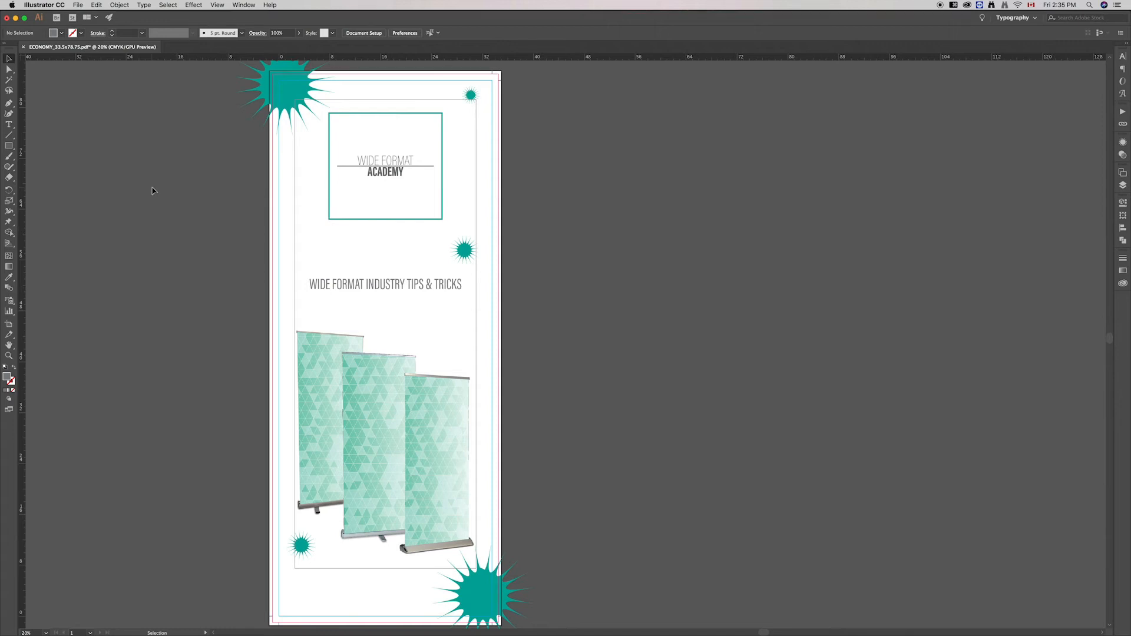
# - Expand the tagline text into outlines with Object and Fill enabled
pyautogui.click(365, 289)
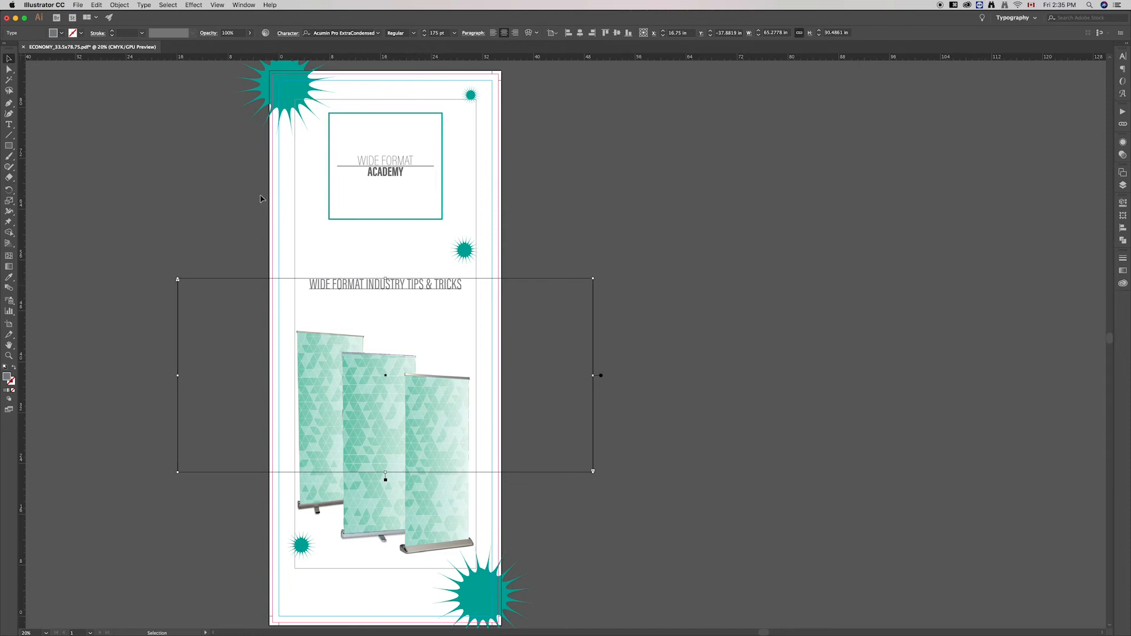
pyautogui.click(119, 5)
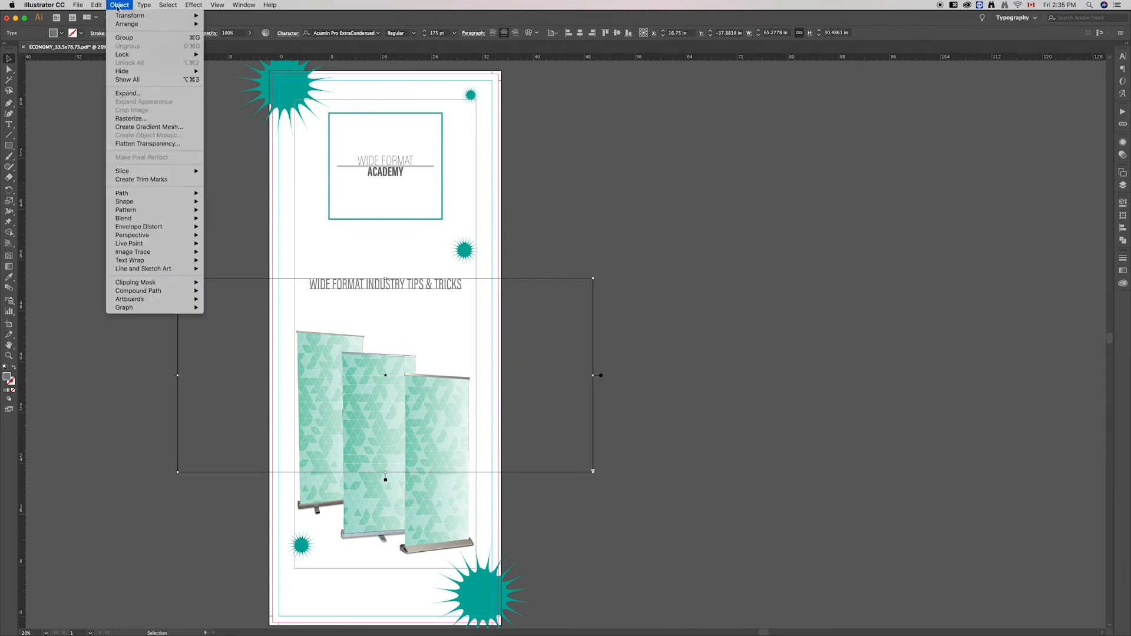
pyautogui.click(142, 95)
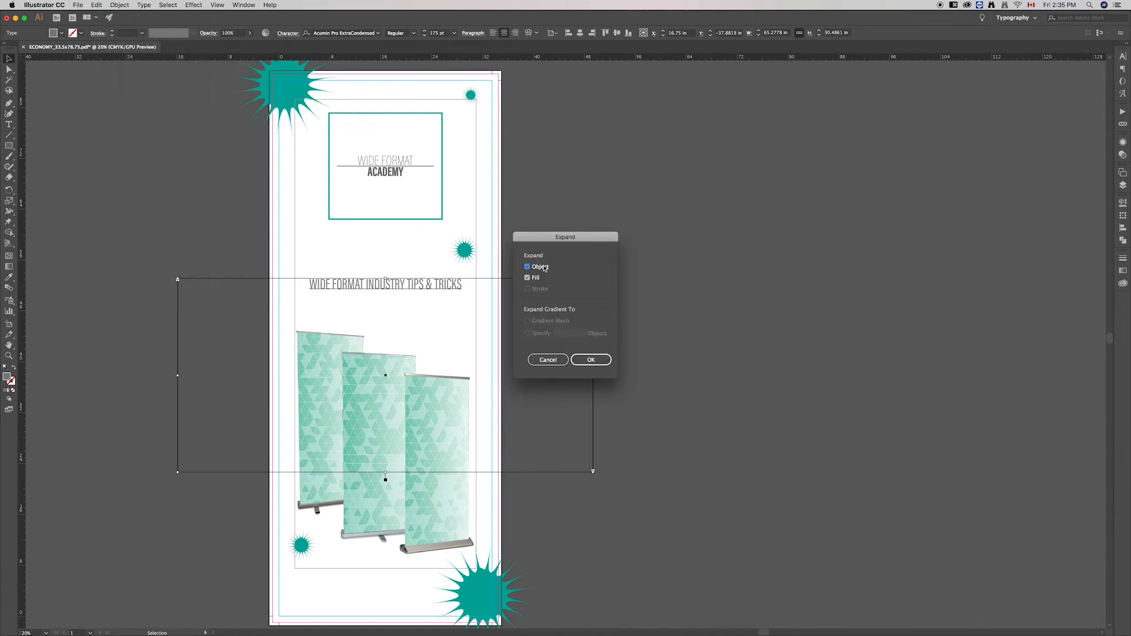
pyautogui.click(592, 361)
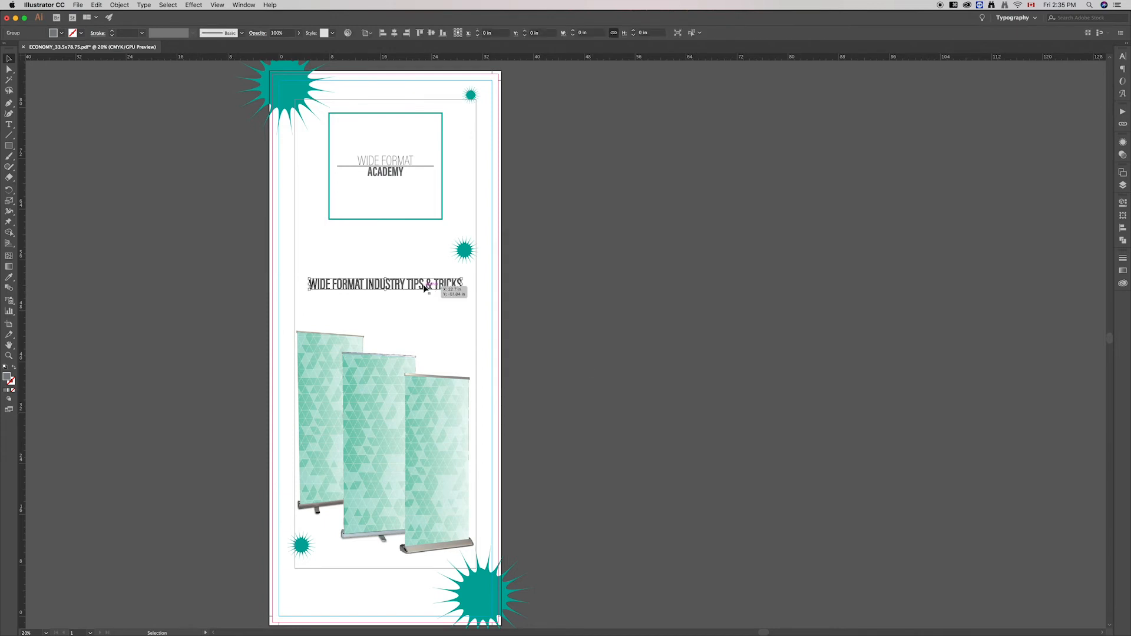
# - Try scaling the outlined tagline up to about 141 in wide and undo the scaling
pyautogui.moveTo(462, 290); pyautogui.dragTo(1128, 633)
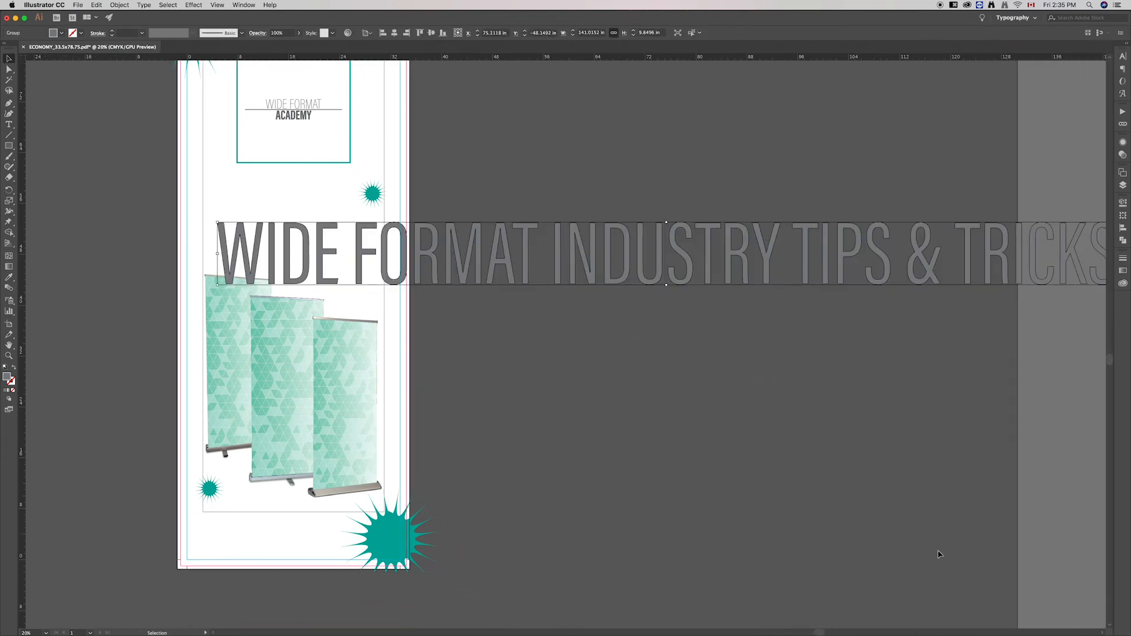
pyautogui.press('super+z')
pyautogui.click(765, 489)
# - Embed the linked BURST.ai image at the banner's upper-left corner
pyautogui.hscroll(-3, 442, 364)
pyautogui.scroll(1, 442, 364)
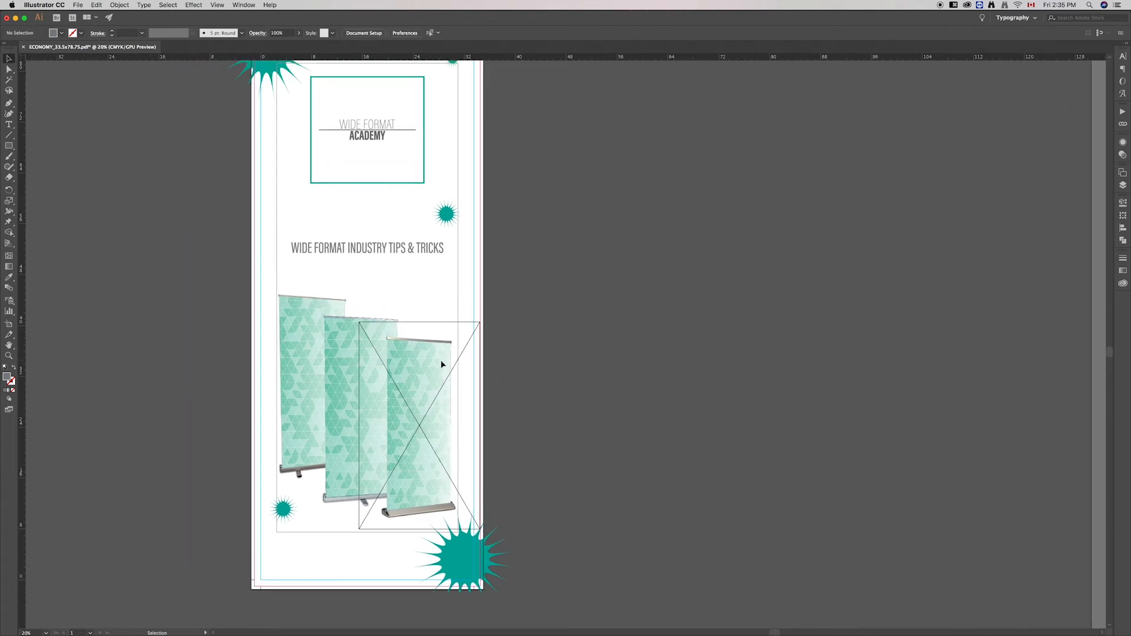
pyautogui.scroll(3, 442, 365)
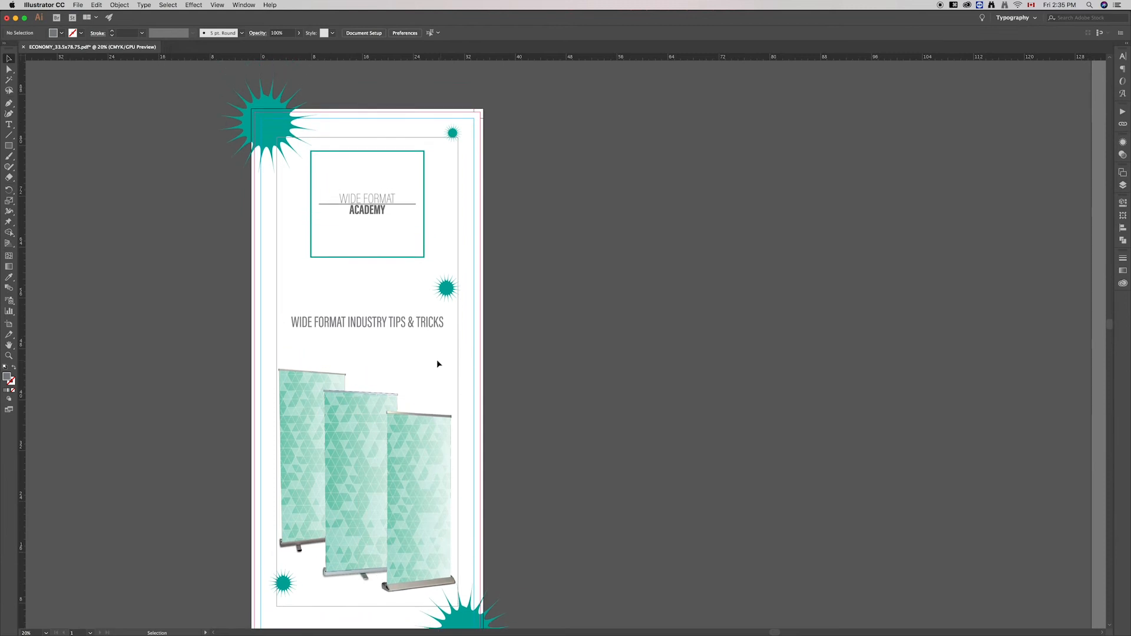
pyautogui.click(263, 125)
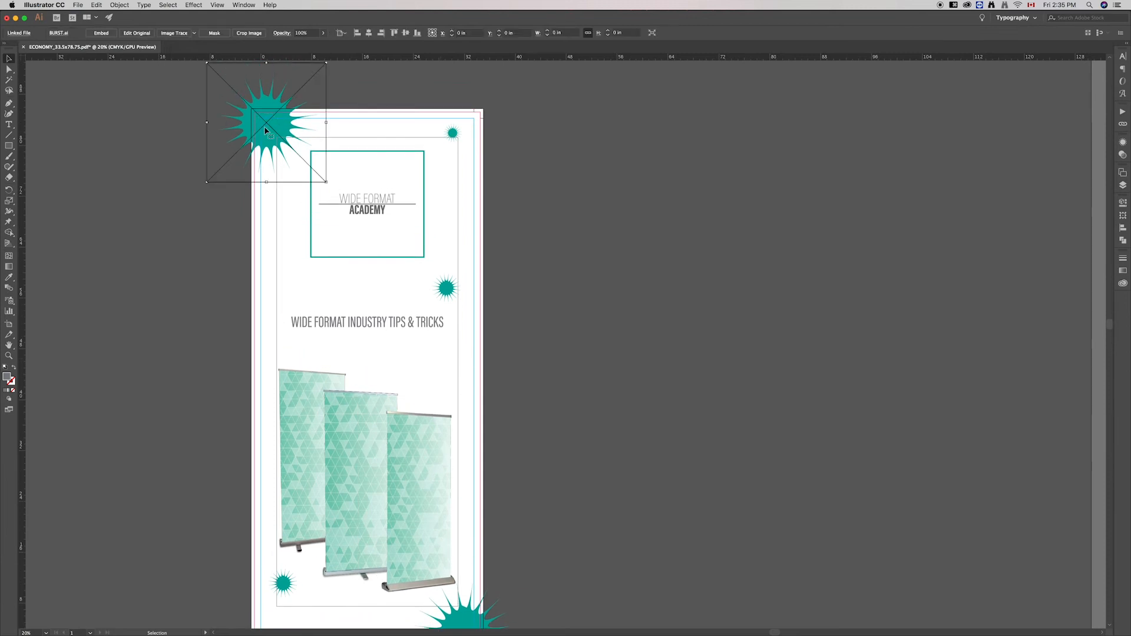
pyautogui.click(101, 33)
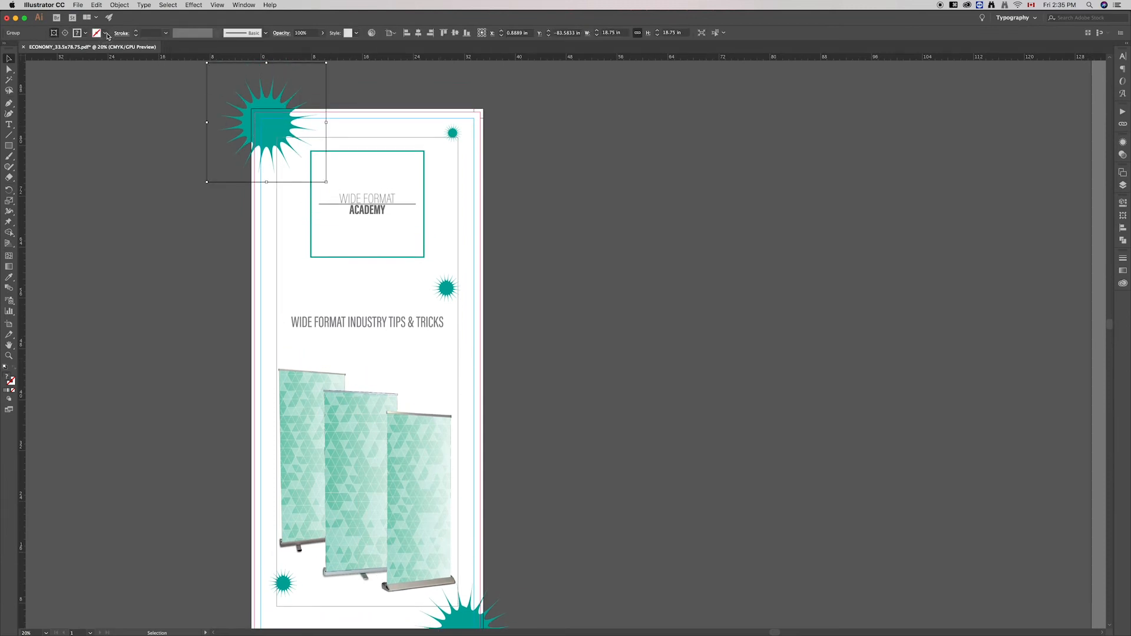
pyautogui.click(379, 99)
# - Embed the remaining linked burst and banner stand images, flattening Photoshop layers to a single image
pyautogui.click(454, 132)
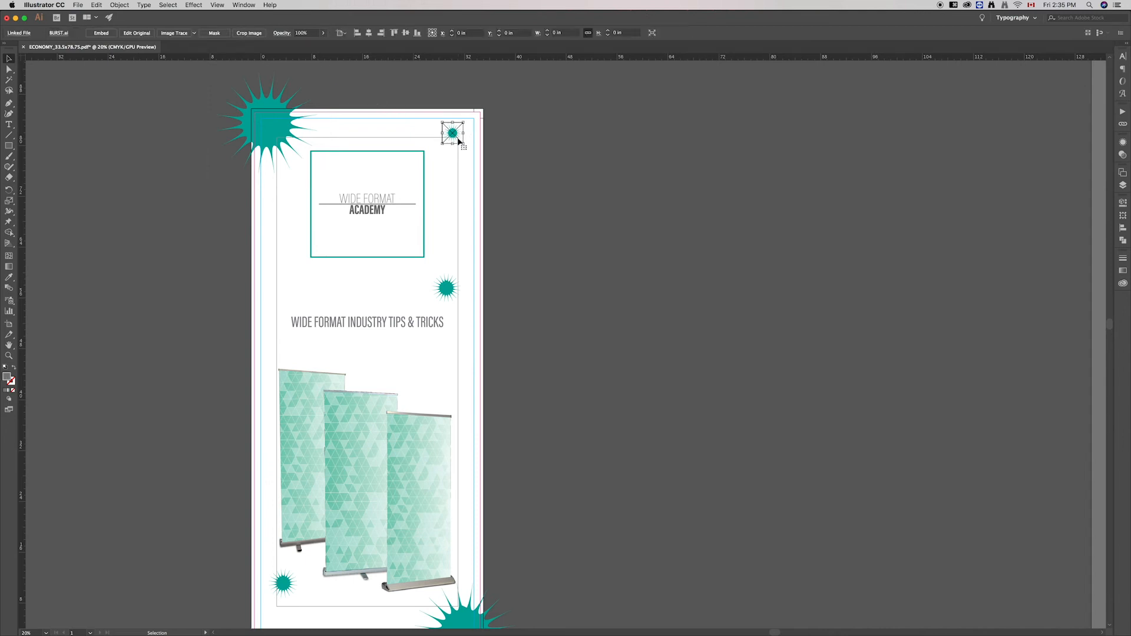
pyautogui.keyDown('shift'); pyautogui.click(441, 290); pyautogui.keyUp('shift')
pyautogui.keyDown('shift'); pyautogui.click(283, 583); pyautogui.keyUp('shift')
pyautogui.keyDown('shift'); pyautogui.click(463, 618); pyautogui.keyUp('shift')
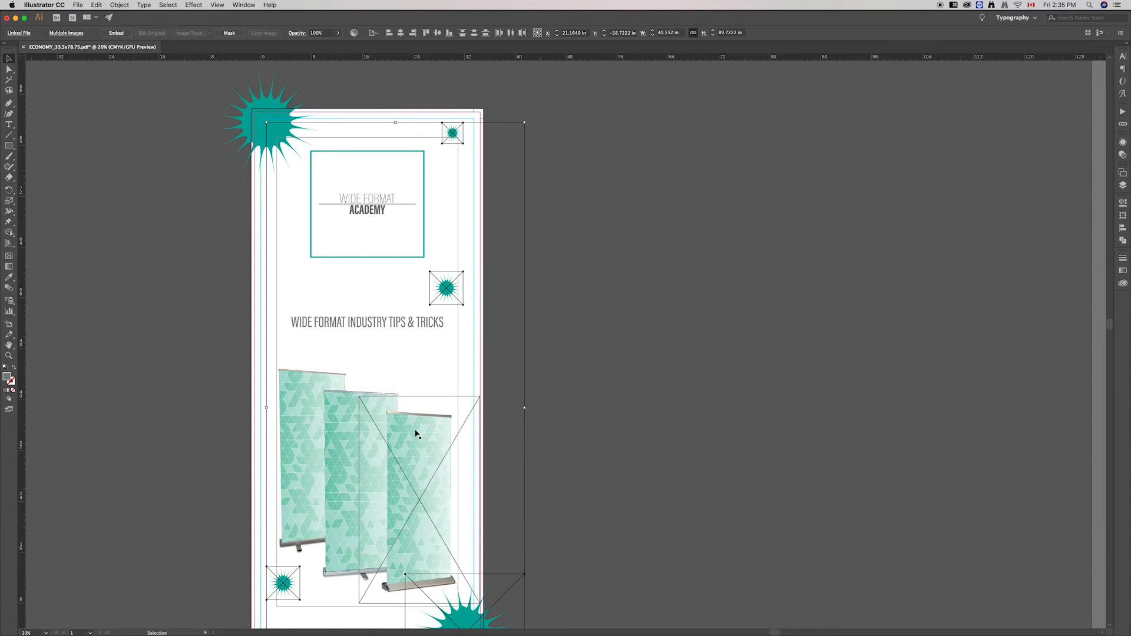
pyautogui.keyDown('shift'); pyautogui.click(350, 440); pyautogui.keyUp('shift')
pyautogui.keyDown('shift'); pyautogui.click(298, 430); pyautogui.keyUp('shift')
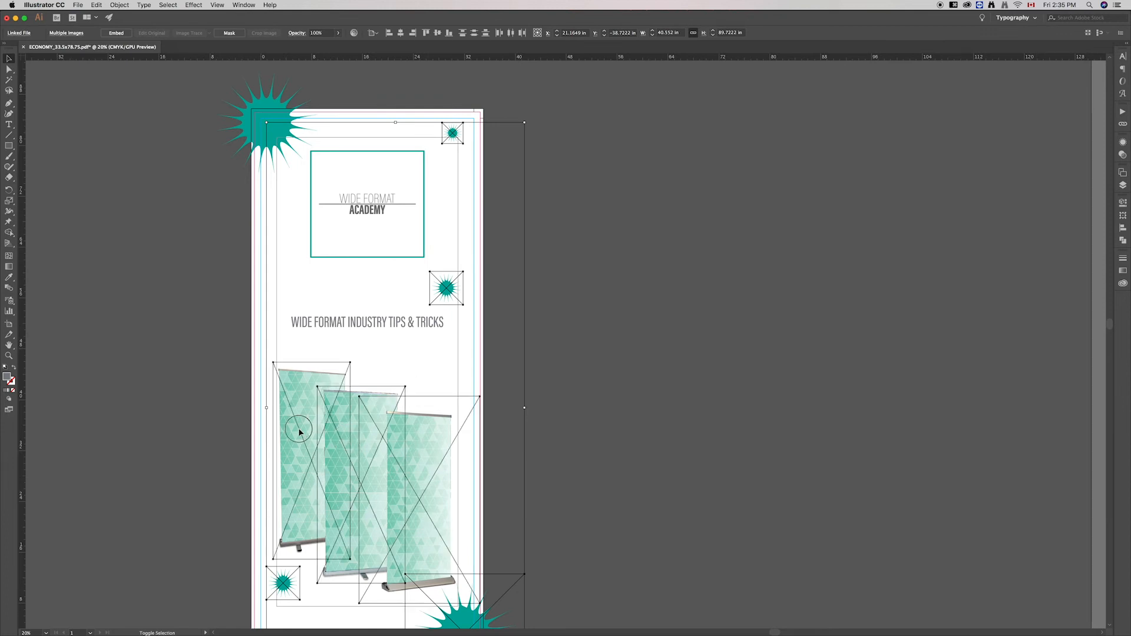
pyautogui.click(116, 32)
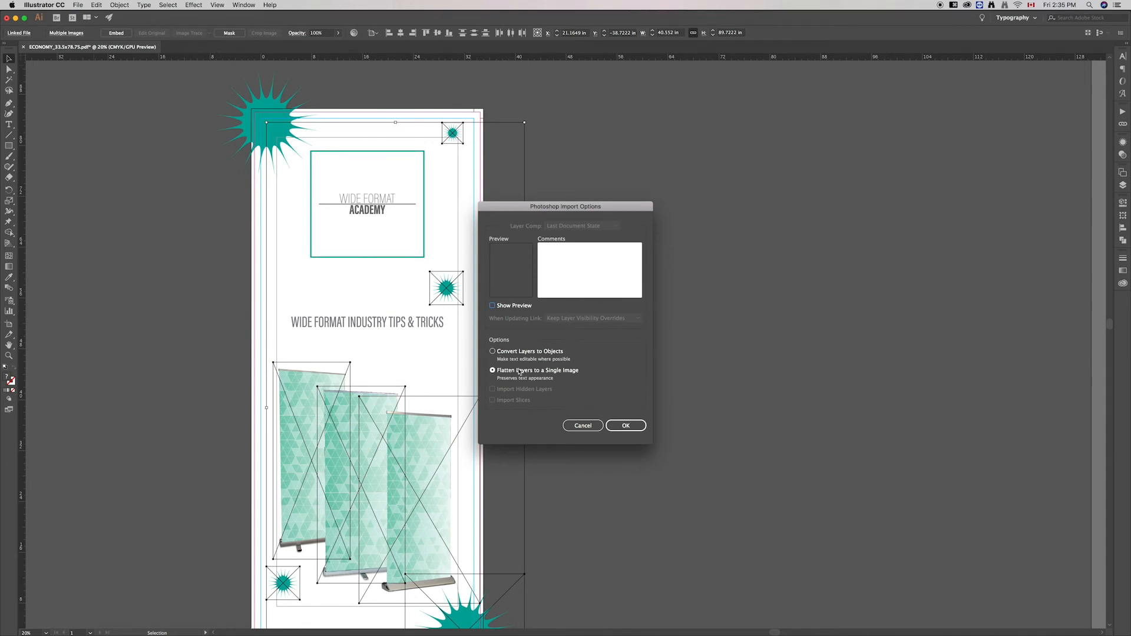
pyautogui.click(625, 427)
pyautogui.click(625, 426)
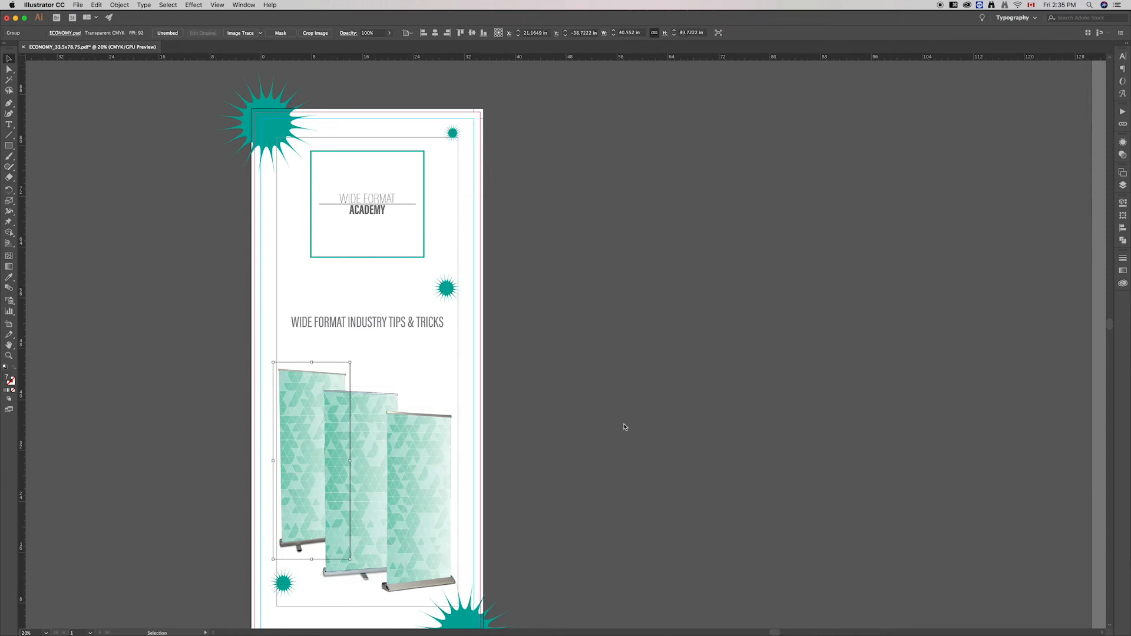
pyautogui.click(625, 427)
pyautogui.scroll(-5, 626, 427)
pyautogui.scroll(3, 625, 427)
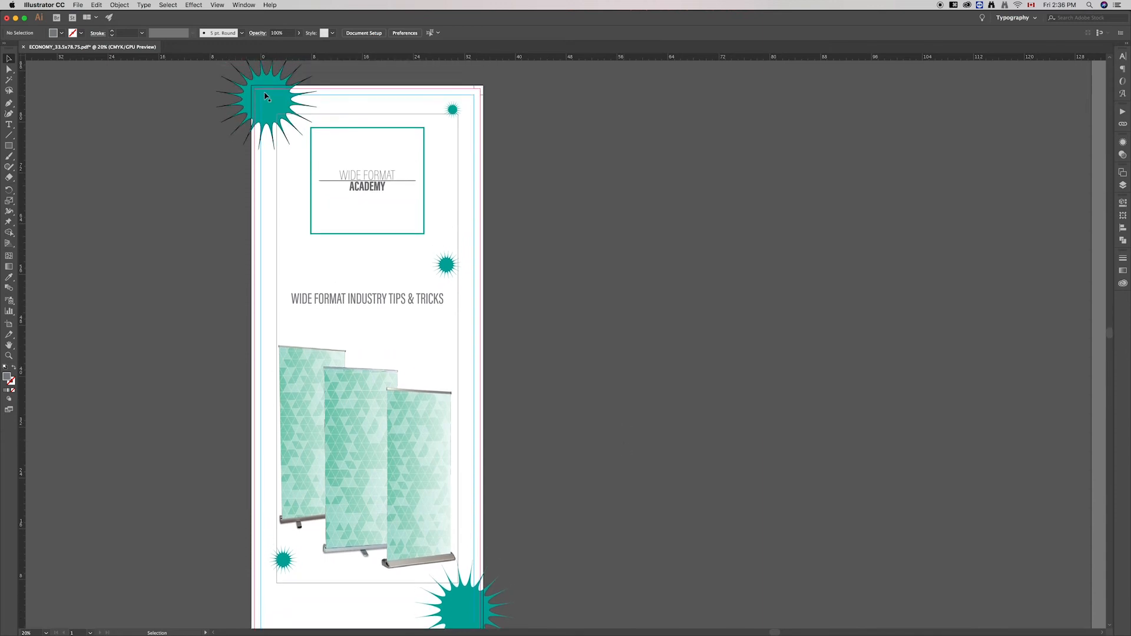
# - Draw a rectangle about 35.5 in wide and 86.2 in high covering the whole banner out to its bleed line
pyautogui.click(179, 113)
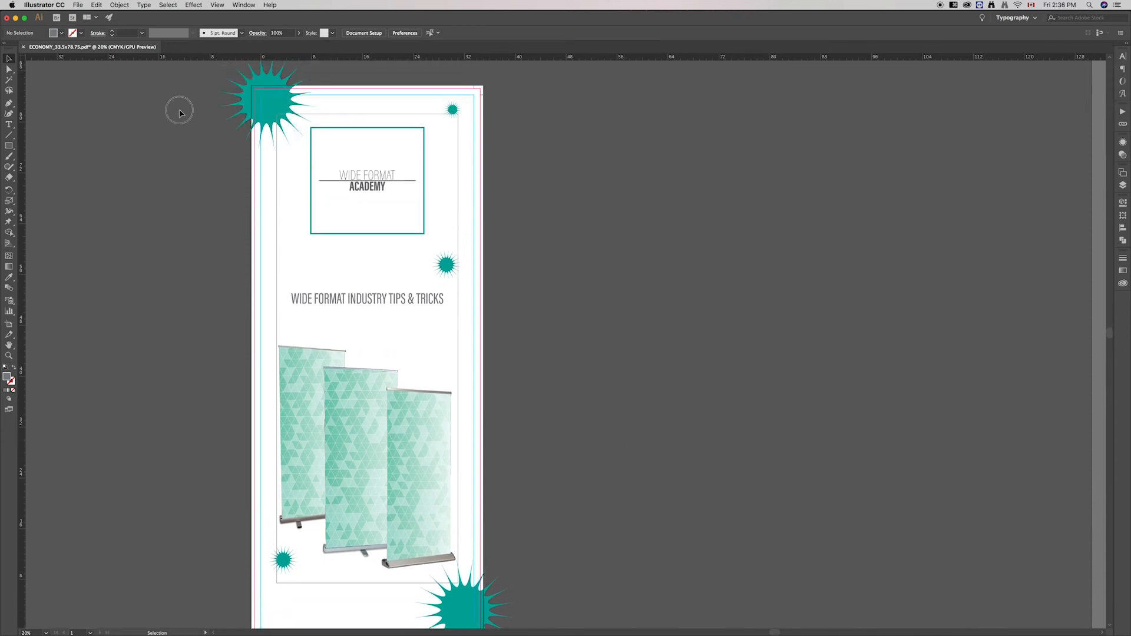
pyautogui.click(9, 145)
pyautogui.moveTo(254, 89); pyautogui.dragTo(481, 566)
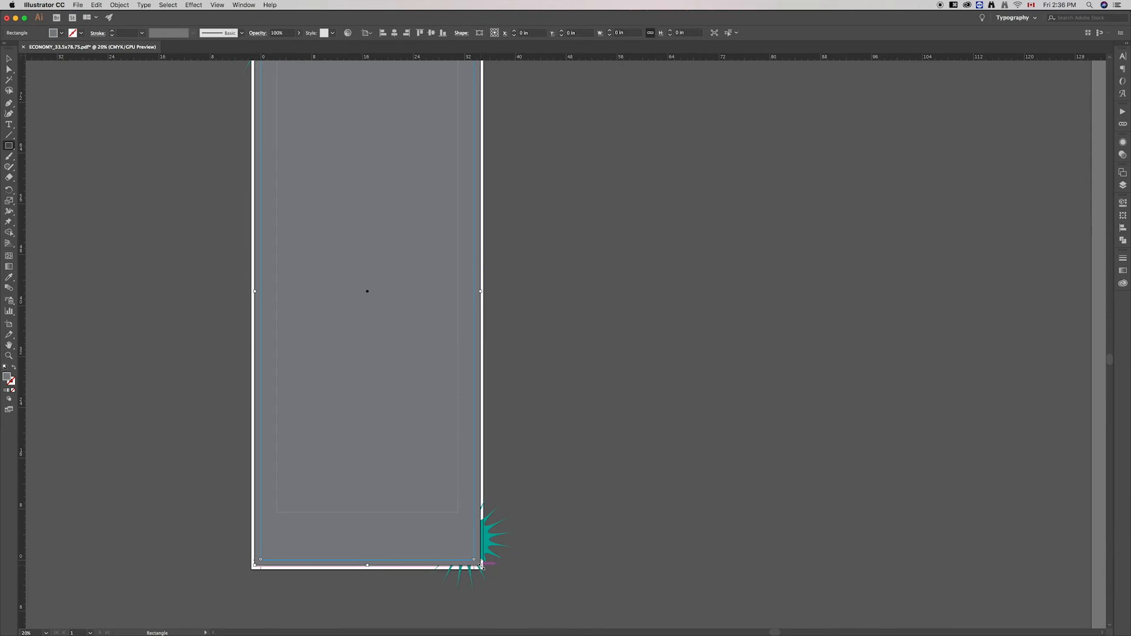
pyautogui.click(9, 59)
pyautogui.scroll(3, 486, 331)
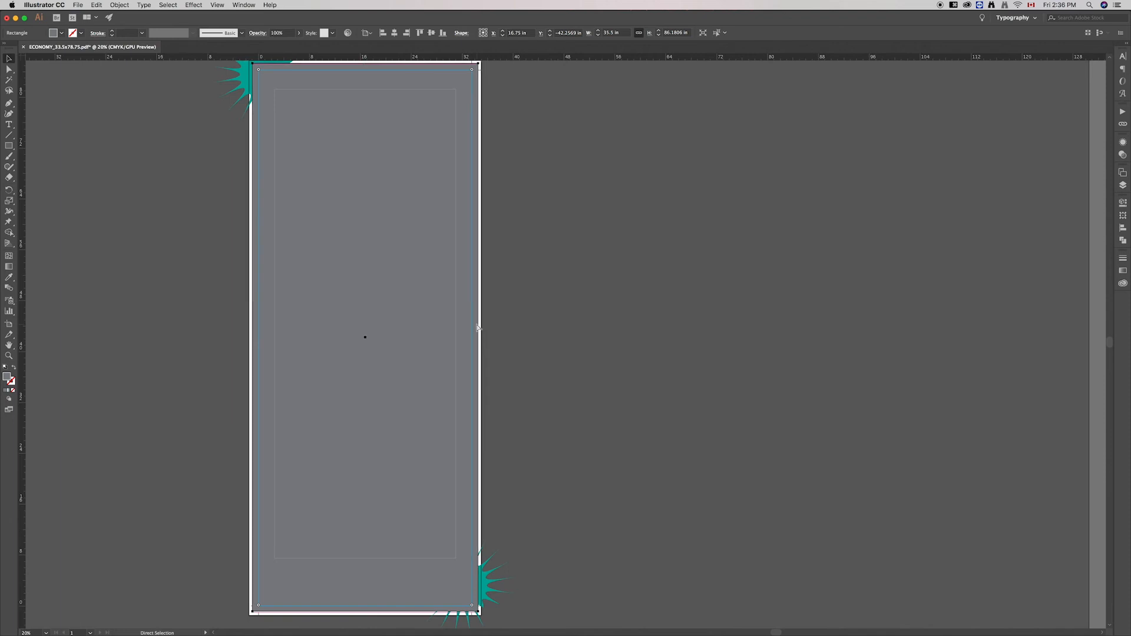
# - Make a clipping mask from all the artwork with the rectangle, trimming the corner bursts to the bleed
pyautogui.press('super+a')
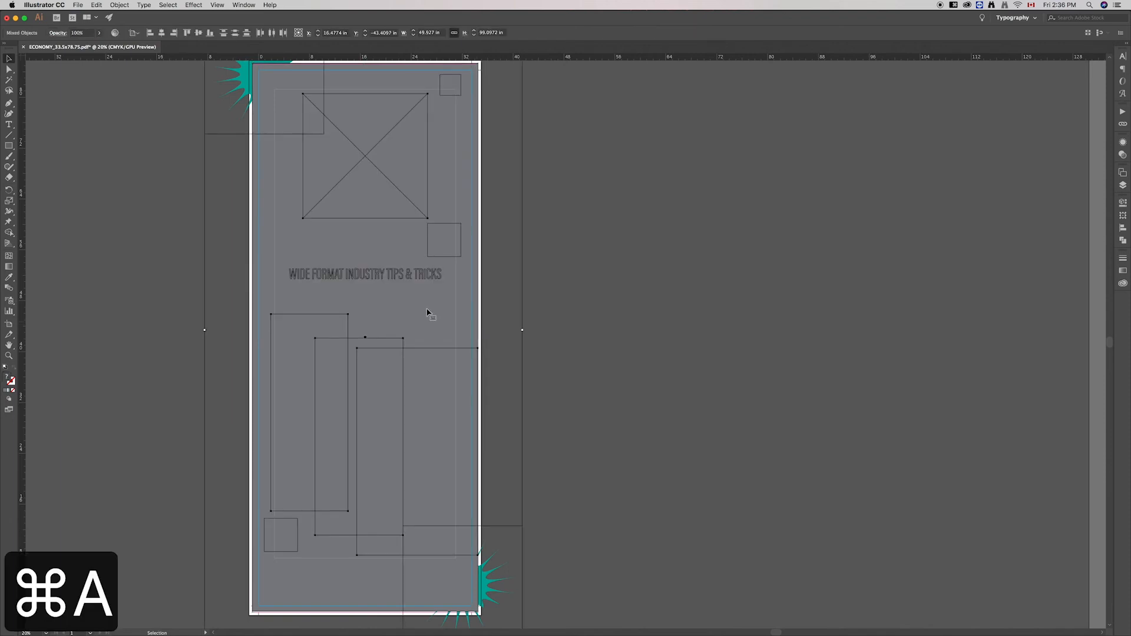
pyautogui.rightClick(396, 239)
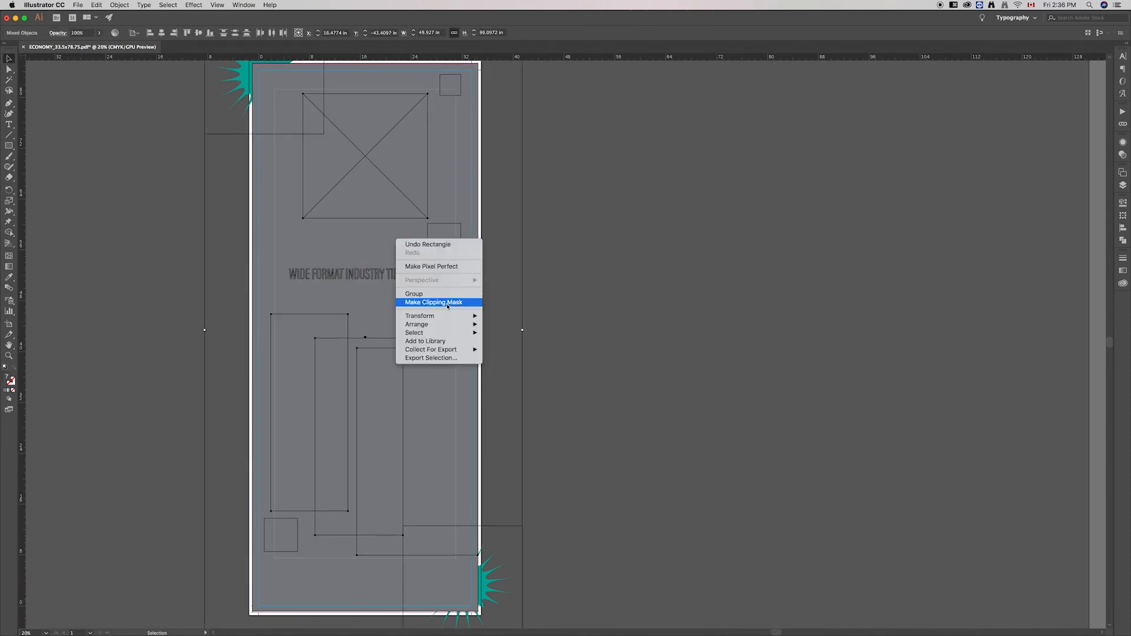
pyautogui.click(434, 302)
pyautogui.click(535, 309)
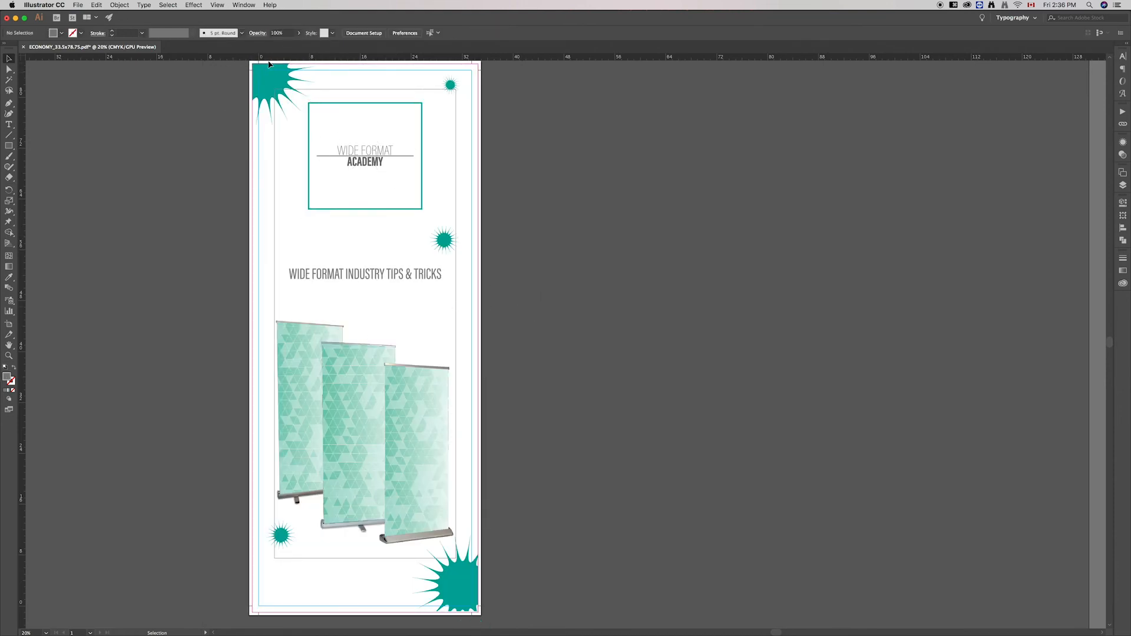
pyautogui.scroll(1, 275, 81)
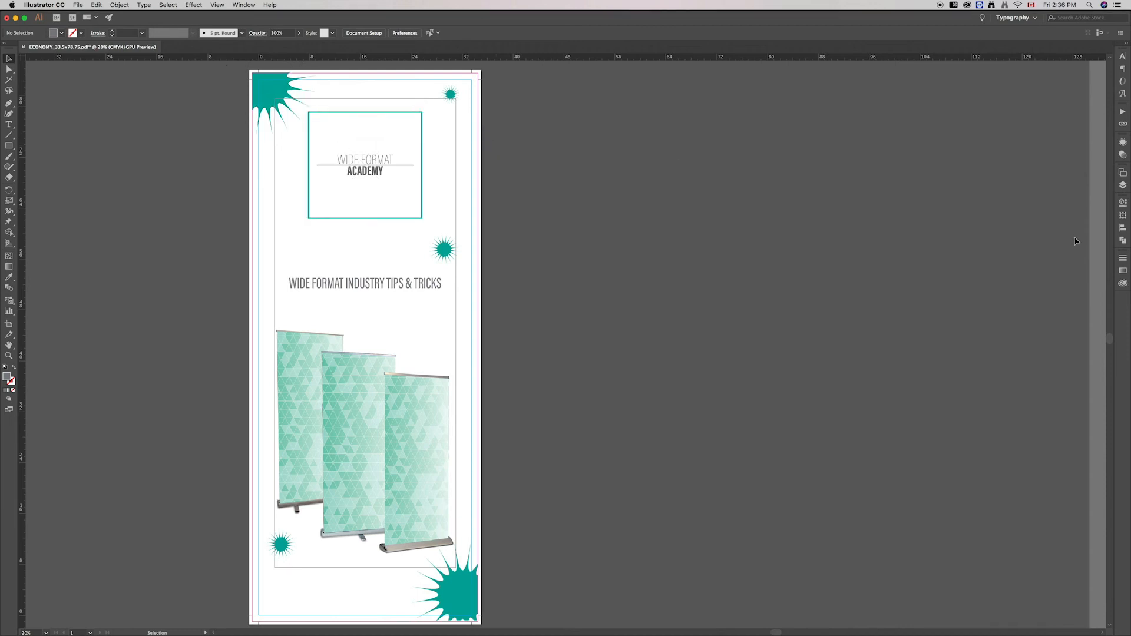
# - Hide the TEMPLATE layer, leaving the GRAPHIC and crop marks layers on
pyautogui.click(1124, 186)
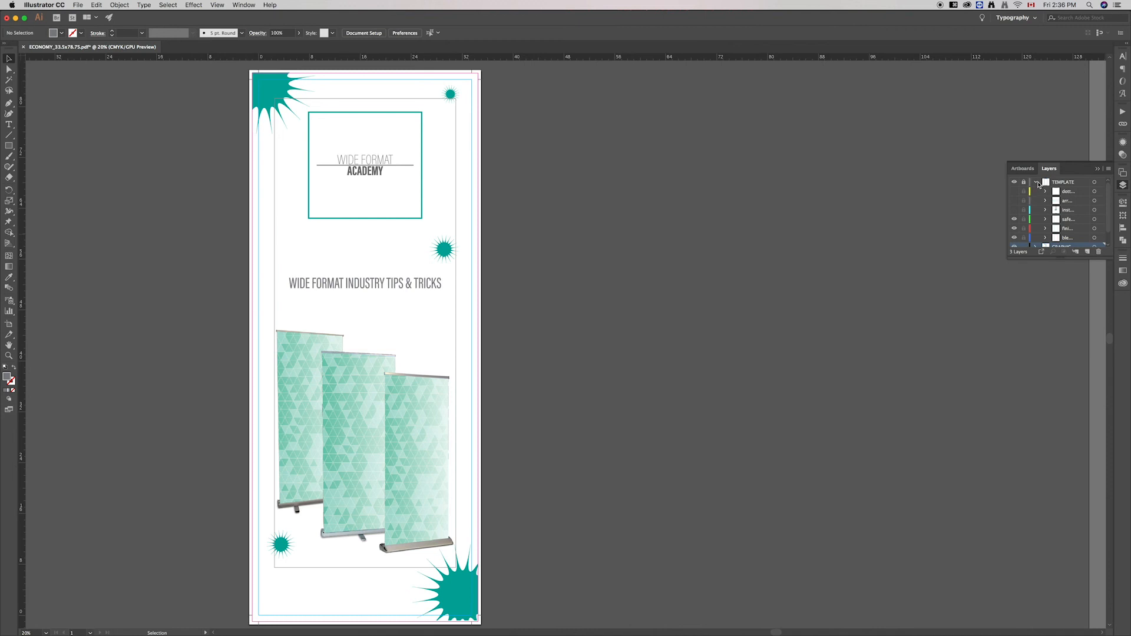
pyautogui.click(1037, 183)
pyautogui.click(1015, 182)
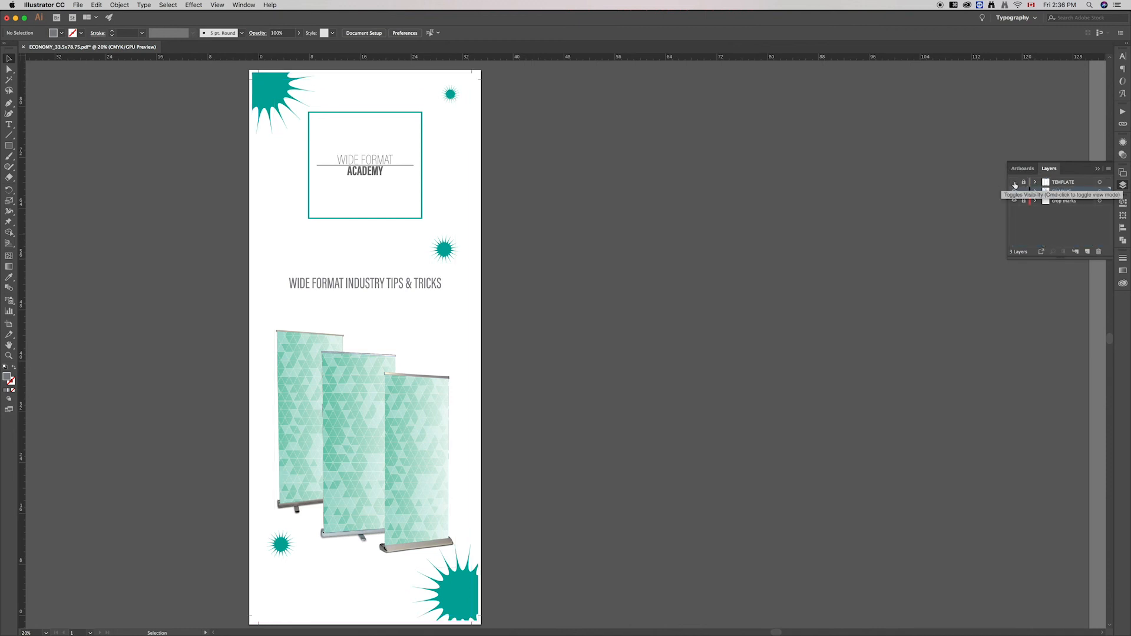
pyautogui.scroll(-1, 327, 311)
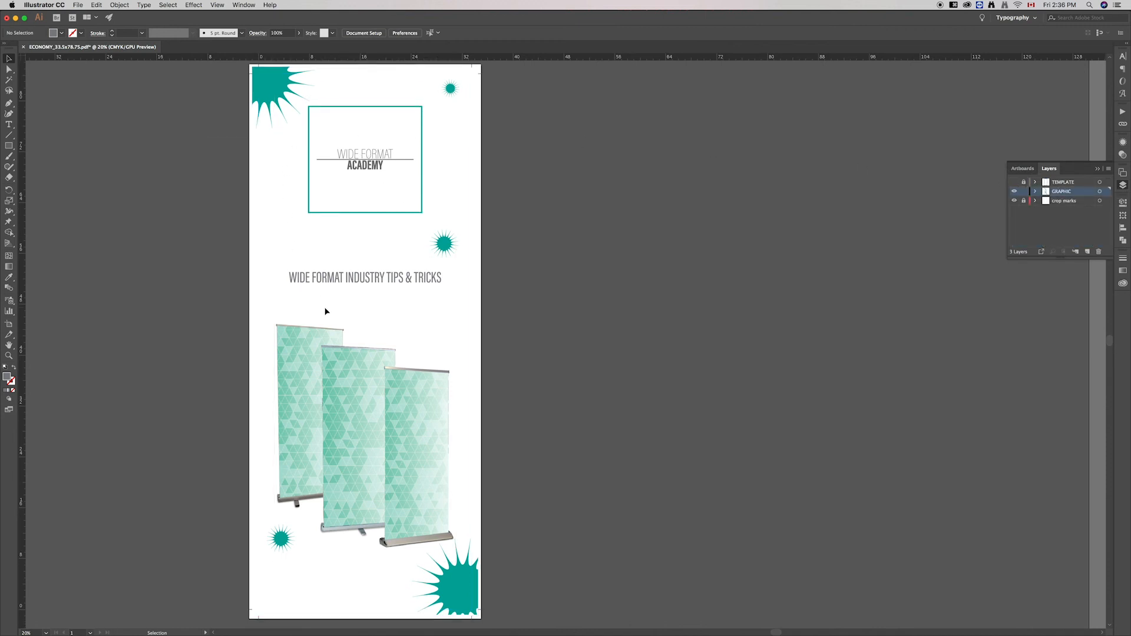
pyautogui.scroll(1, 327, 311)
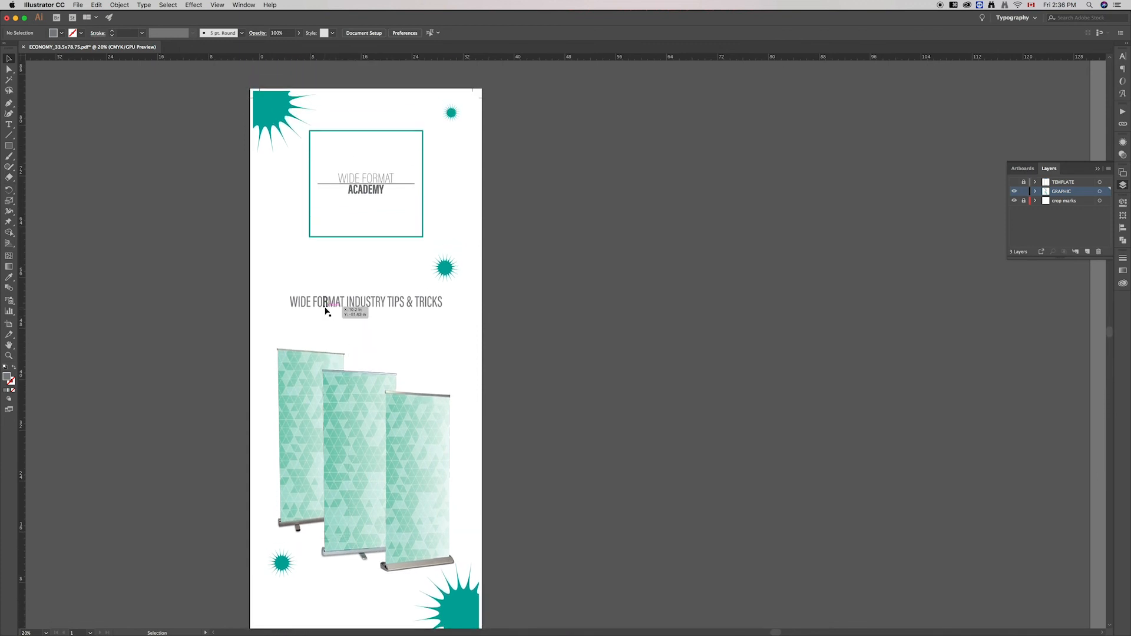
pyautogui.click(1098, 169)
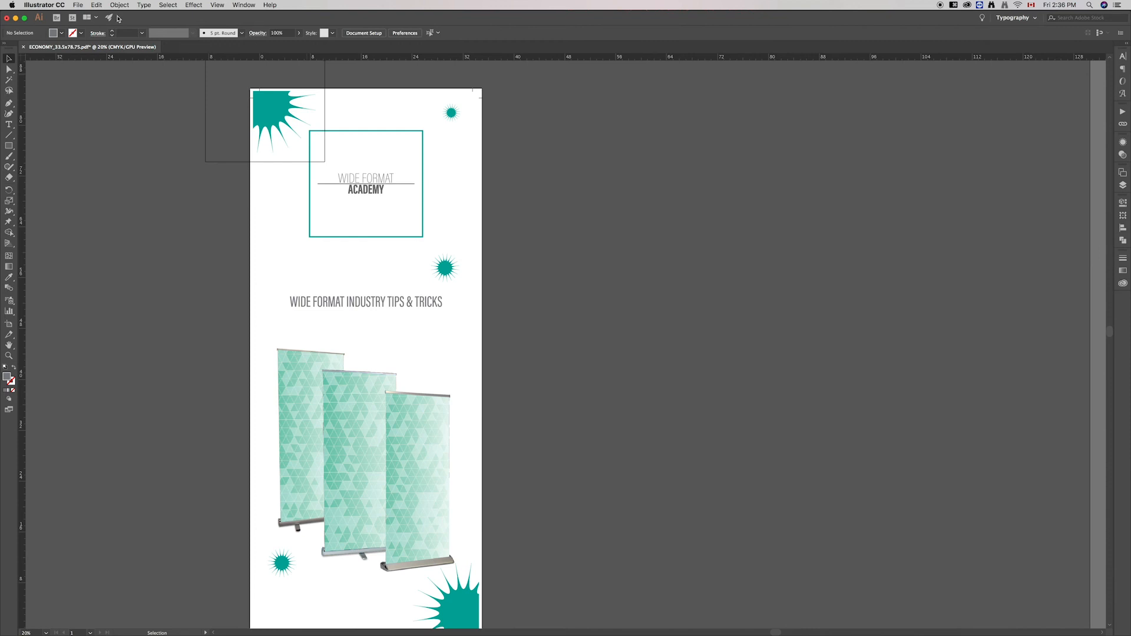
# - Save the banner to the Desktop as WideFormatBanner_editable.pdf, keeping Illustrator editing capabilities and turning off View PDF after Saving
pyautogui.click(78, 5)
pyautogui.click(95, 81)
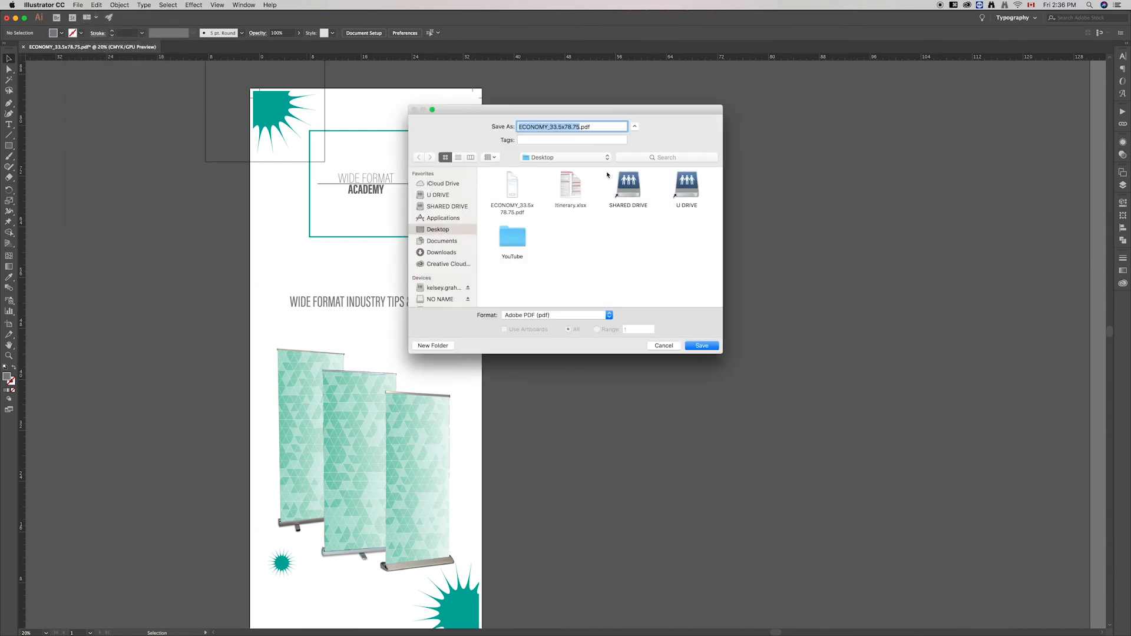
pyautogui.write('WideFo')
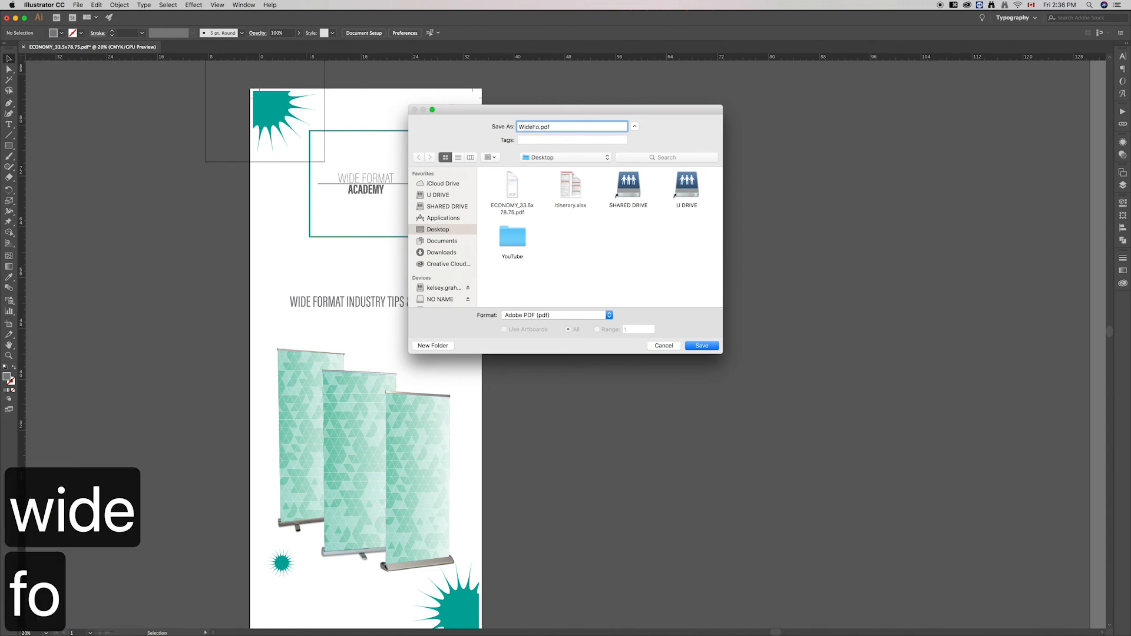
pyautogui.write('rmatBanne')
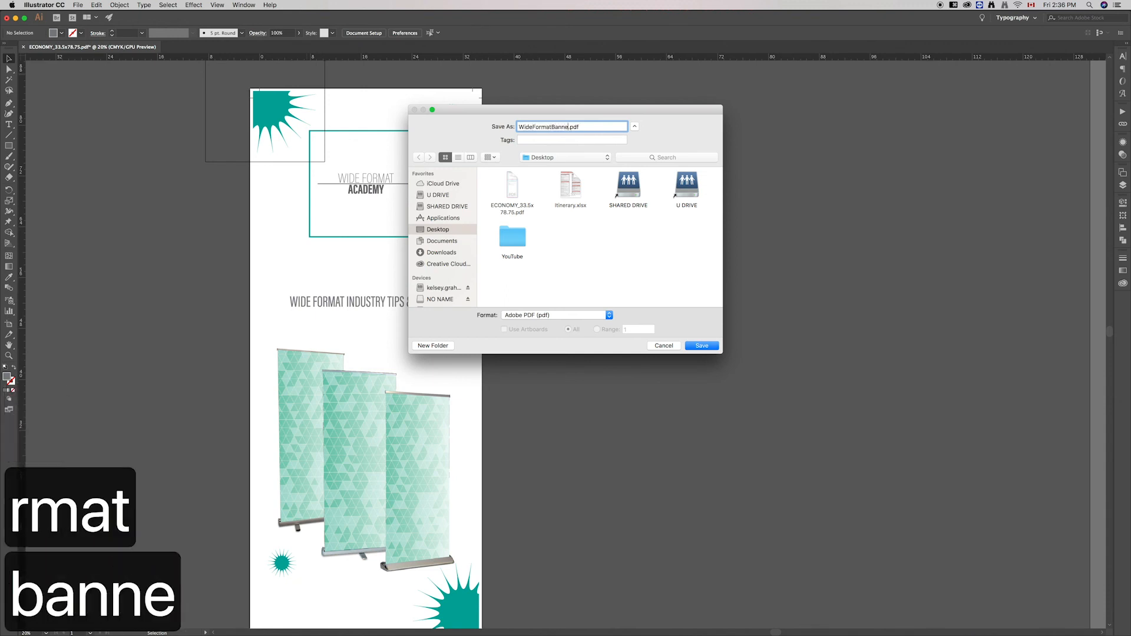
pyautogui.write('r')
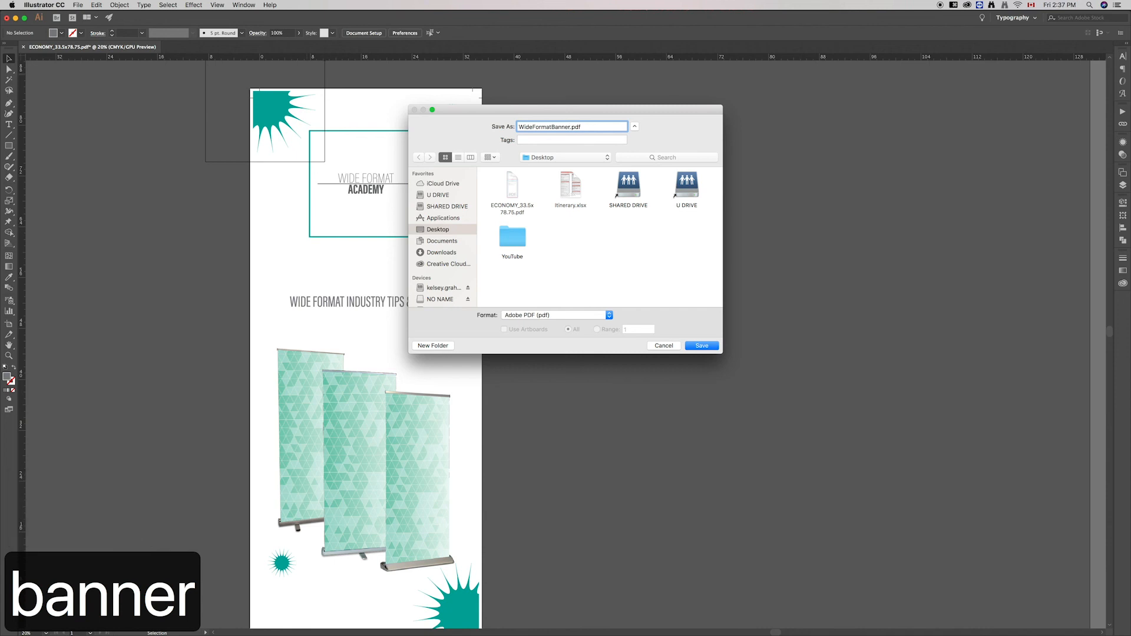
pyautogui.write('_')
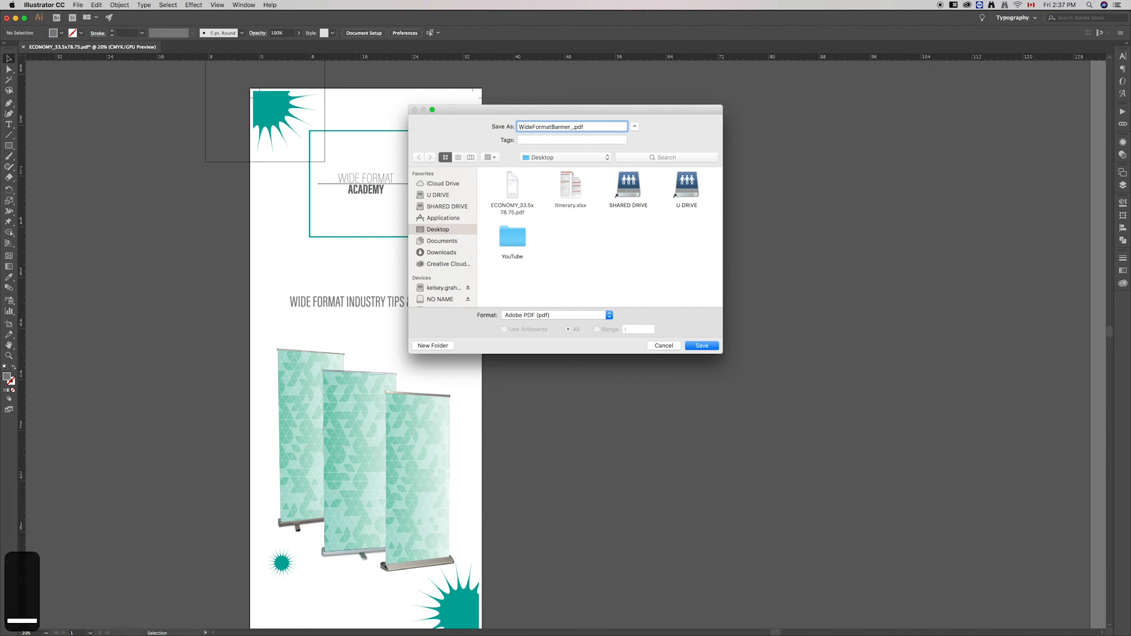
pyautogui.write('editable')
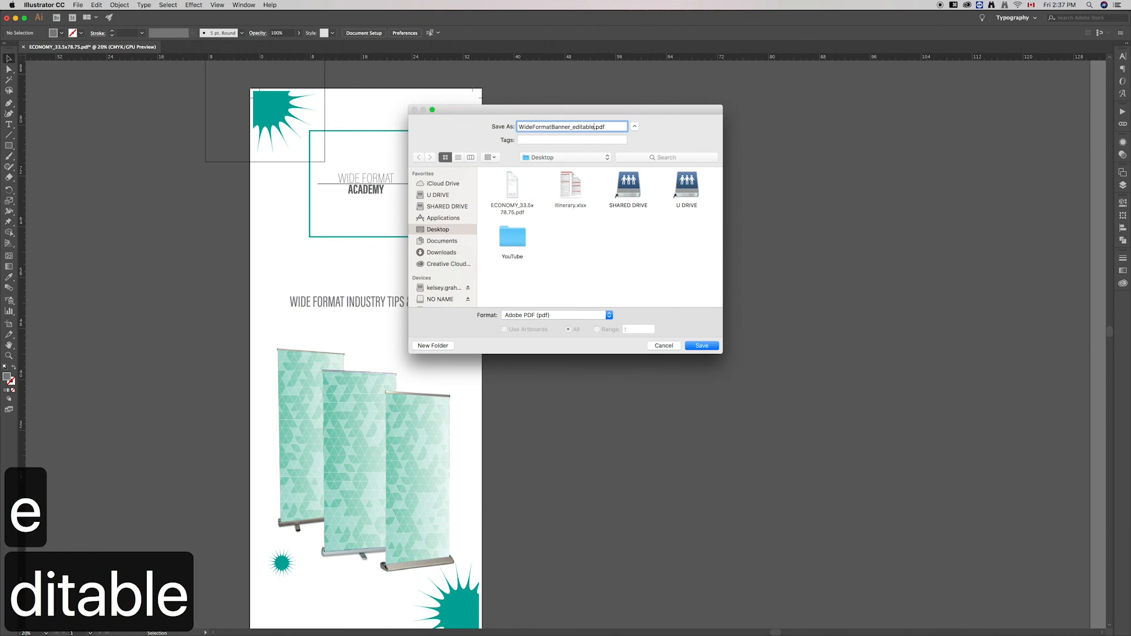
pyautogui.click(703, 346)
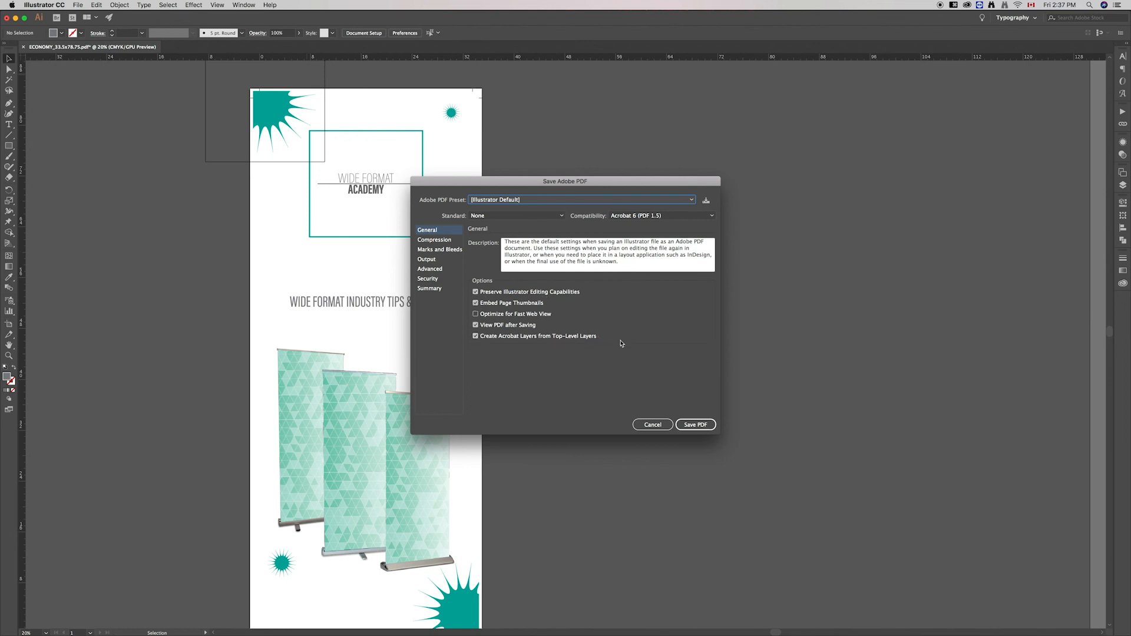
pyautogui.click(476, 324)
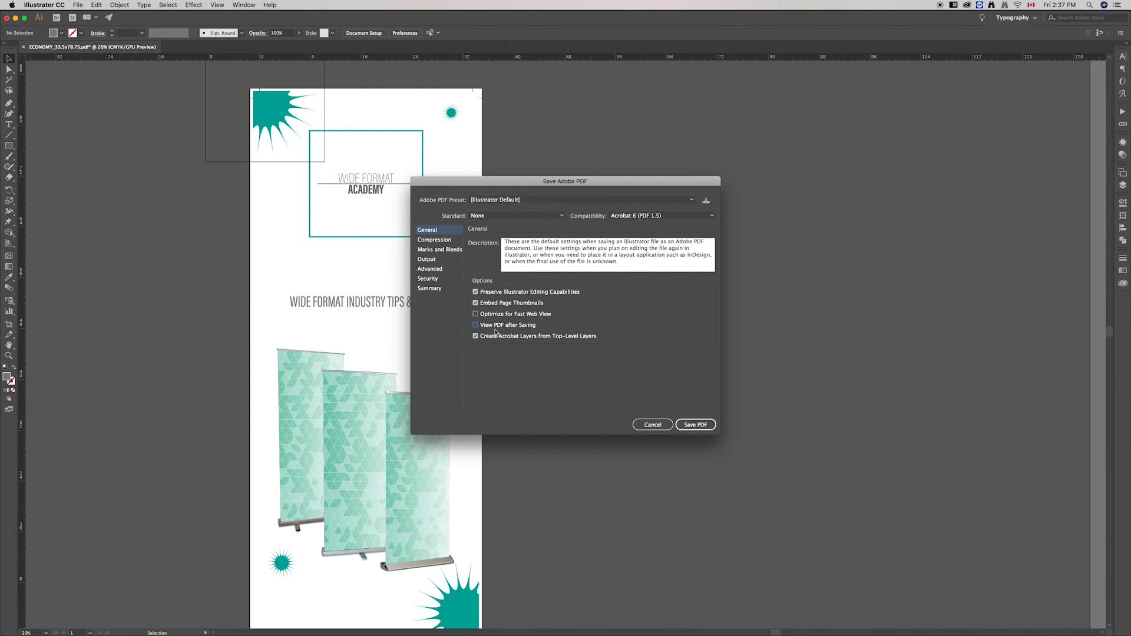
pyautogui.click(688, 425)
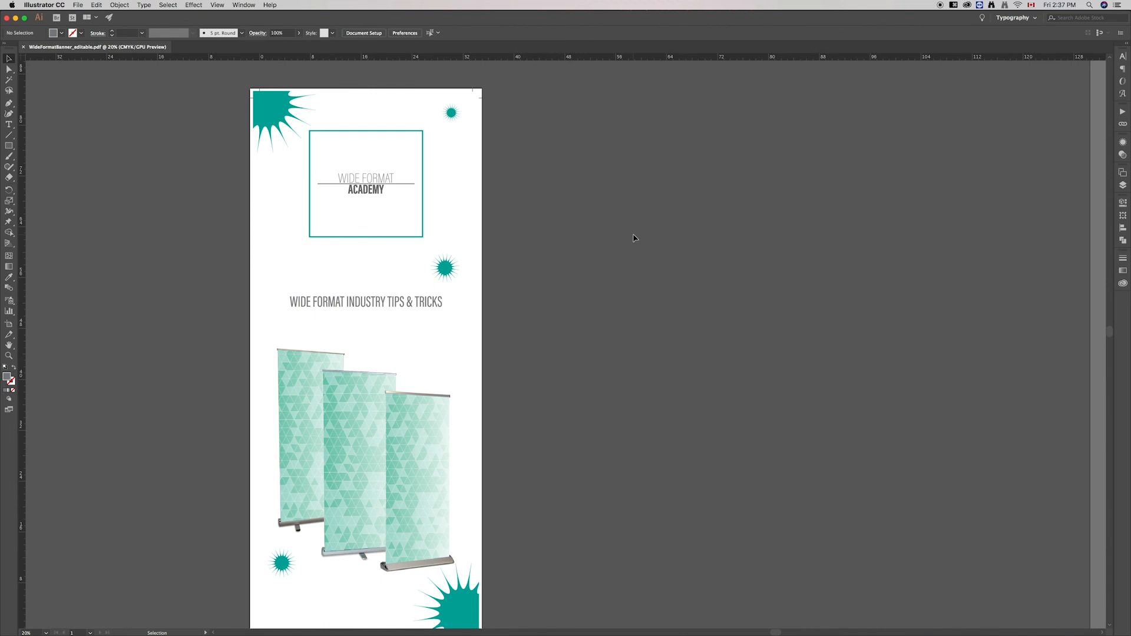
# - Save a print copy as WideFormatBanner_PR.pdf with Preserve Illustrator Editing Capabilities and Create Acrobat Layers from Top-Level Layers turned off
pyautogui.click(77, 4)
pyautogui.click(97, 81)
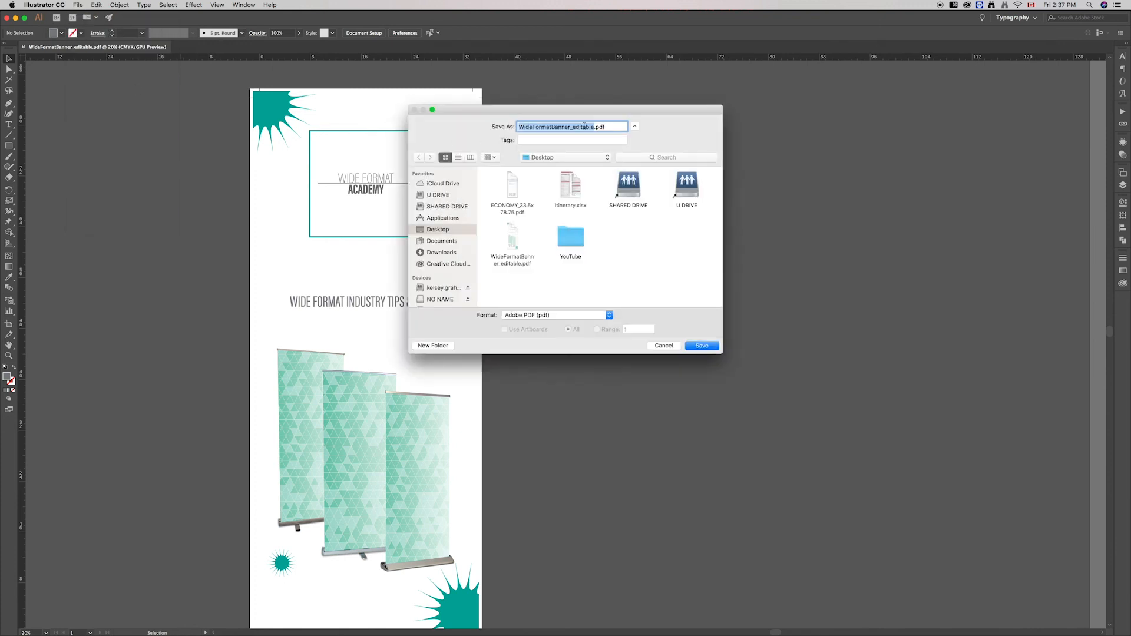
pyautogui.click(585, 126)
pyautogui.moveTo(595, 127); pyautogui.dragTo(574, 127)
pyautogui.write('PR')
pyautogui.click(711, 346)
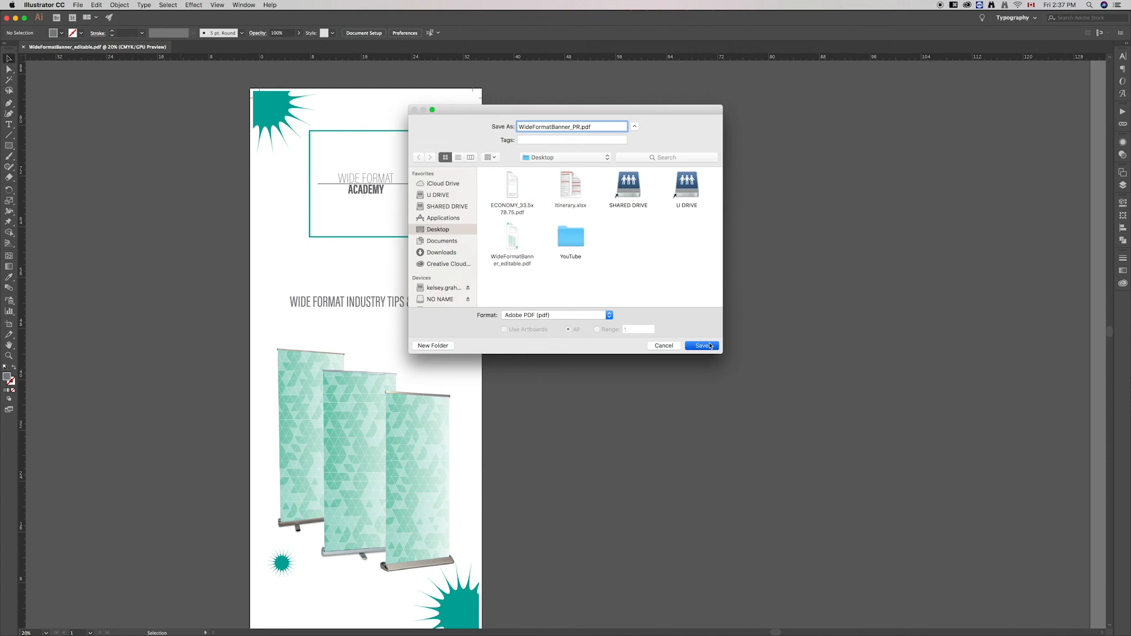
pyautogui.click(476, 291)
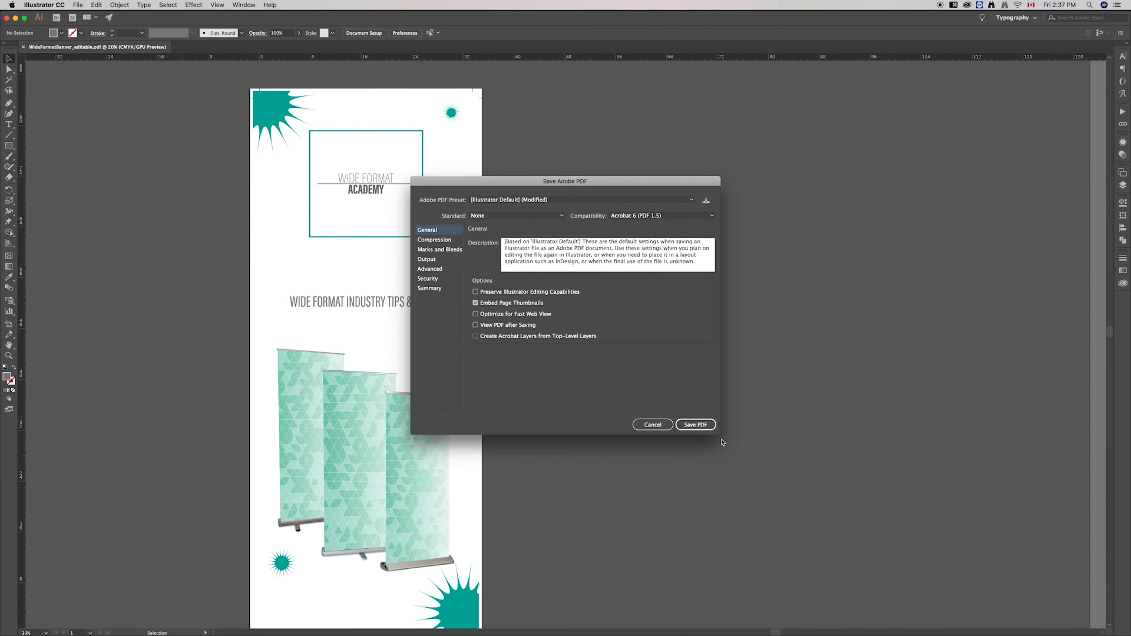
pyautogui.click(696, 425)
pyautogui.click(652, 325)
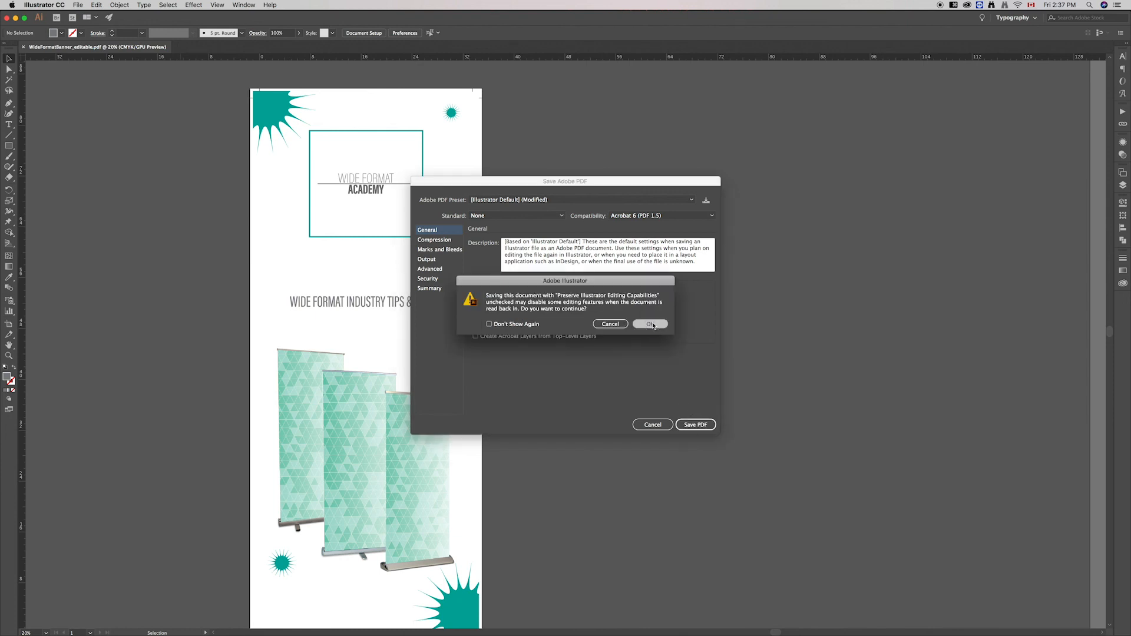